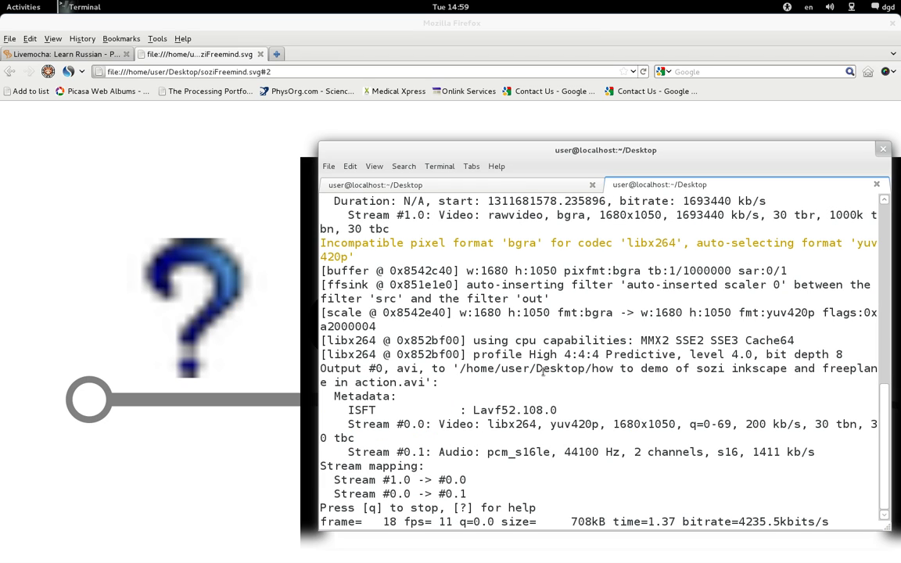
Step: Flip the Sozi presentation between its questions and wish frames, finishing on wish
{"action": "left_click", "coordinate": [276, 307]}
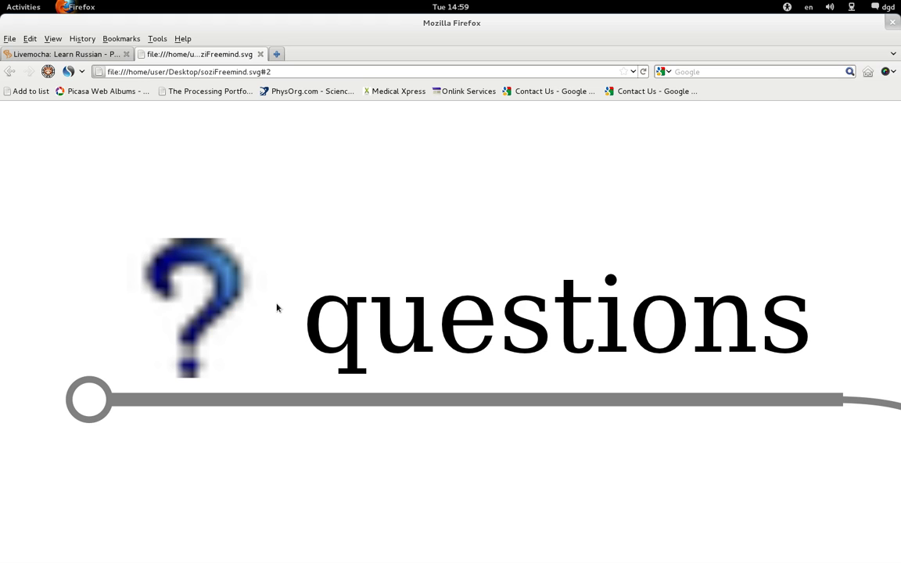
{"action": "left_click", "coordinate": [276, 307]}
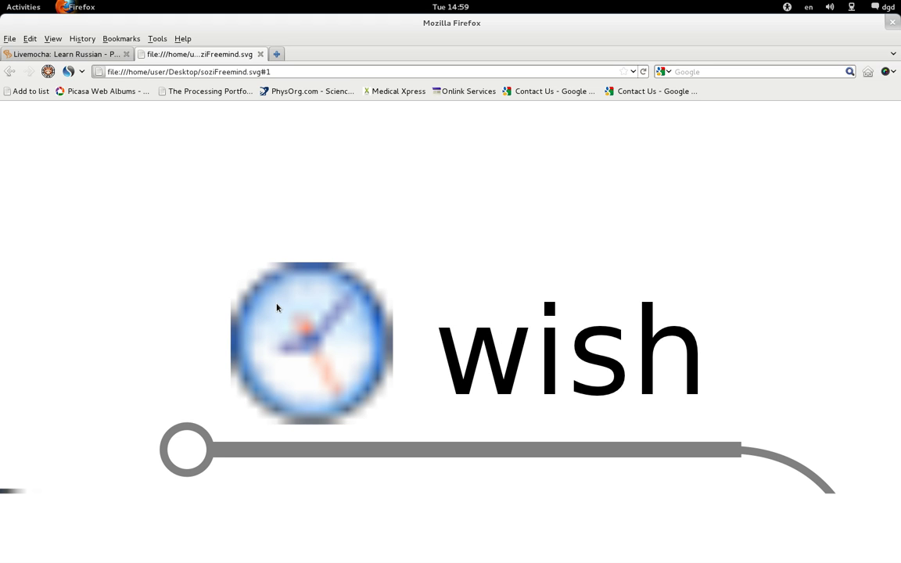
{"action": "key", "text": "Right"}
{"action": "key", "text": "Left"}
{"action": "key", "text": "Right"}
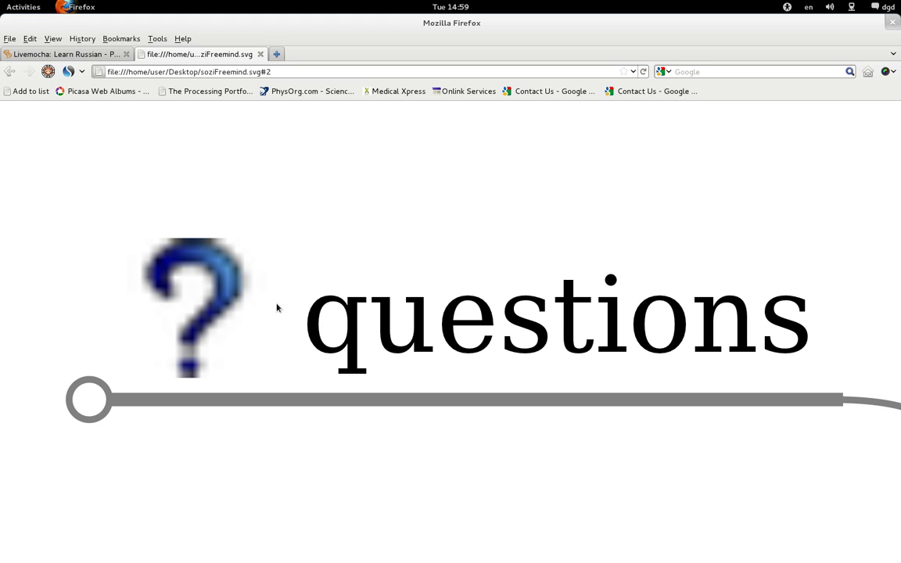
{"action": "key", "text": "Left"}
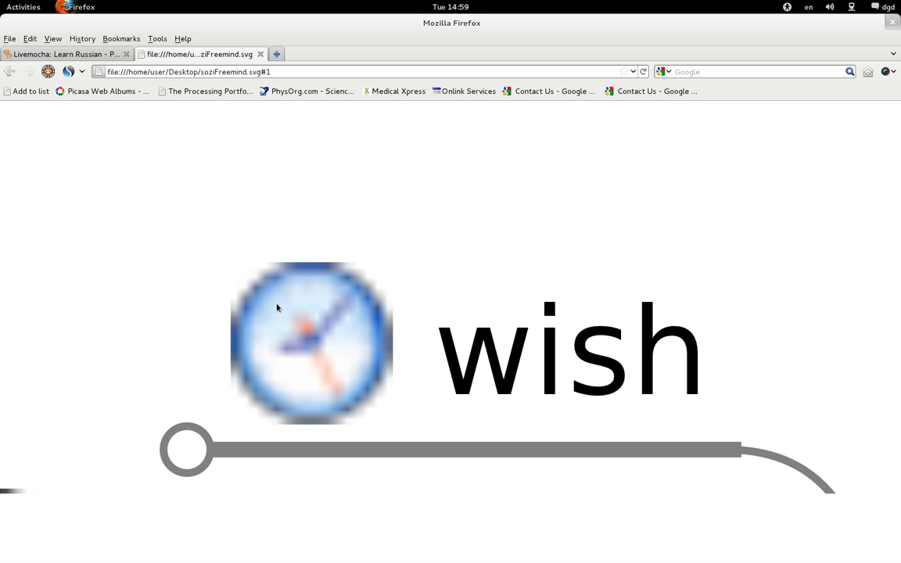
{"action": "key", "text": "alt+Tab"}
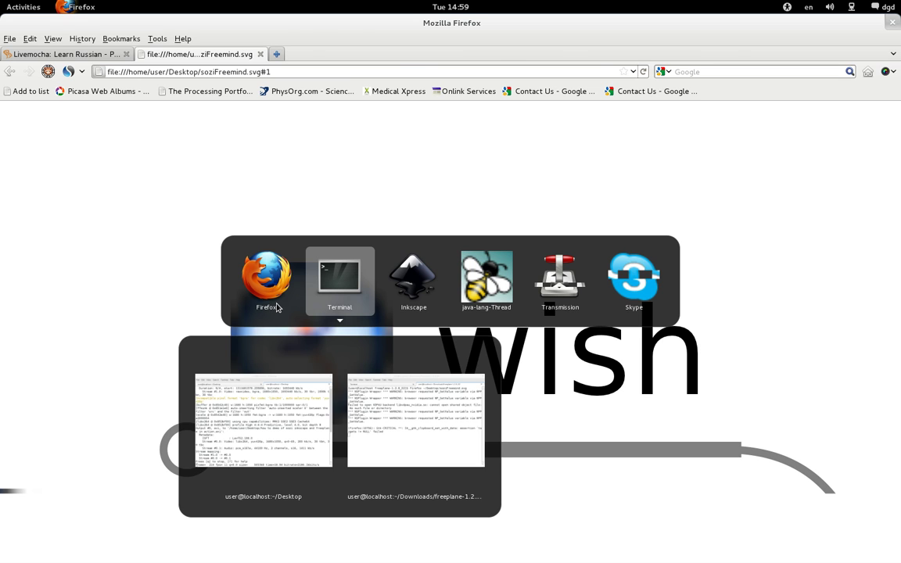
Step: Zoom the Freeplane map in on its 'Freeplane (FP) is better than Freemind(FM)' root node
{"action": "key", "text": "alt+Tab"}
{"action": "key", "text": "alt+Tab"}
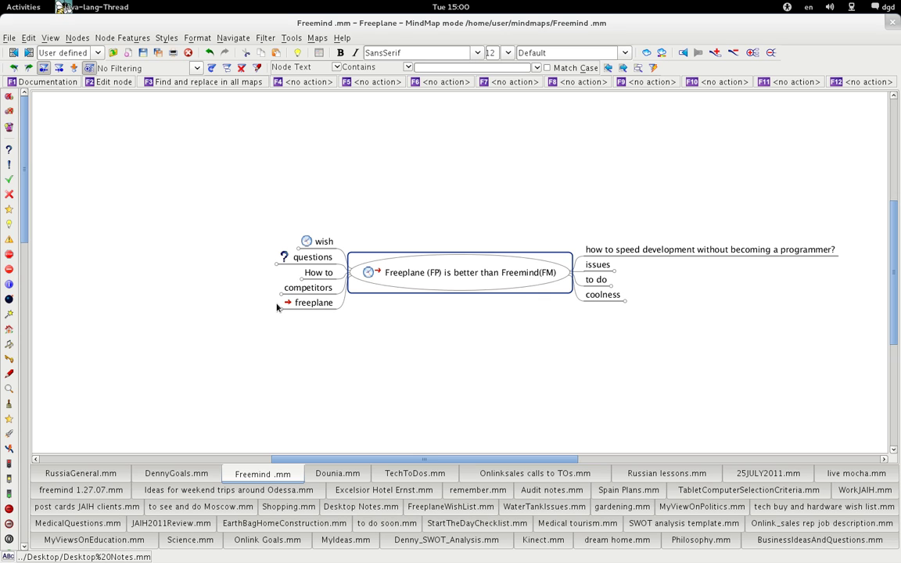
{"action": "scroll", "coordinate": [276, 306], "scroll_direction": "up", "scroll_amount": 1}
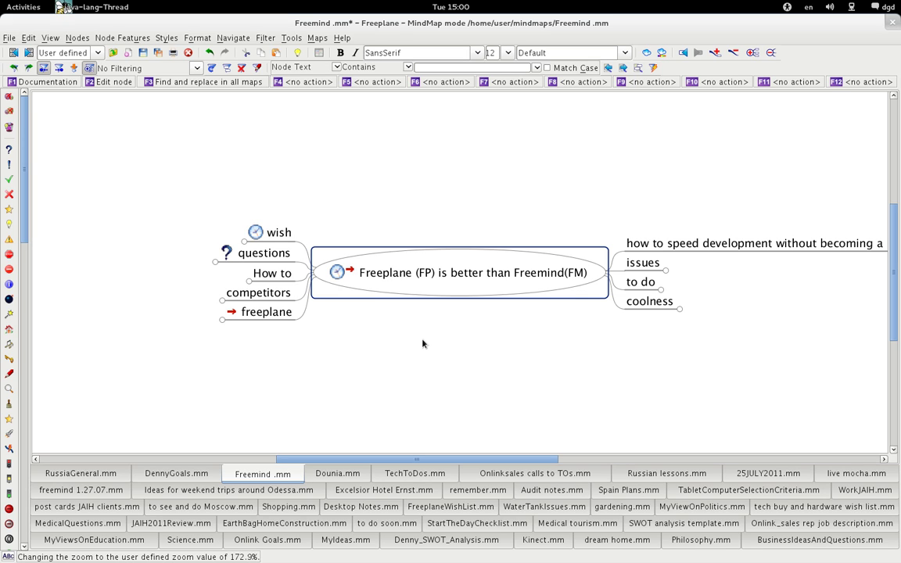
{"action": "key", "text": "alt+Tab"}
{"action": "key", "text": "alt+Tab"}
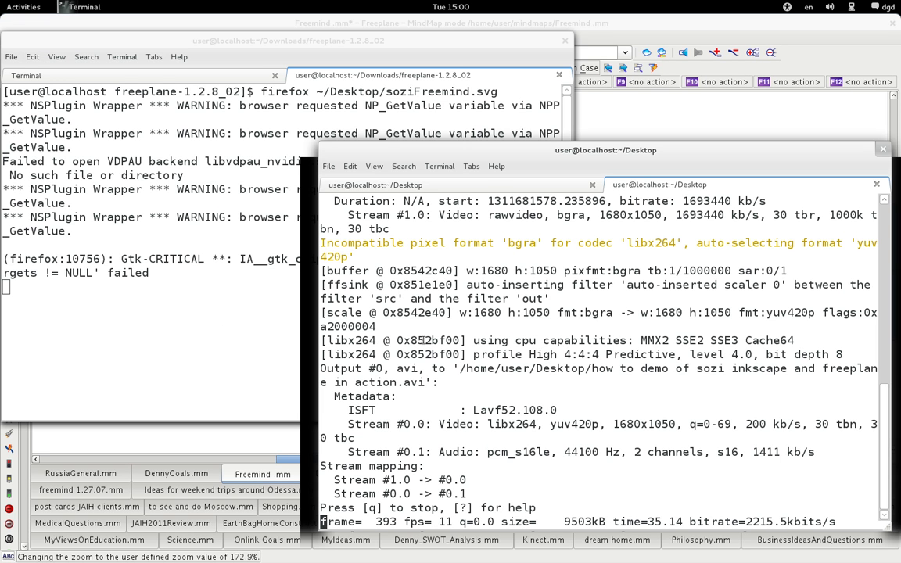
Step: Open a new terminal tab and maximize the terminal window to full screen
{"action": "key", "text": "ctrl+shift+t"}
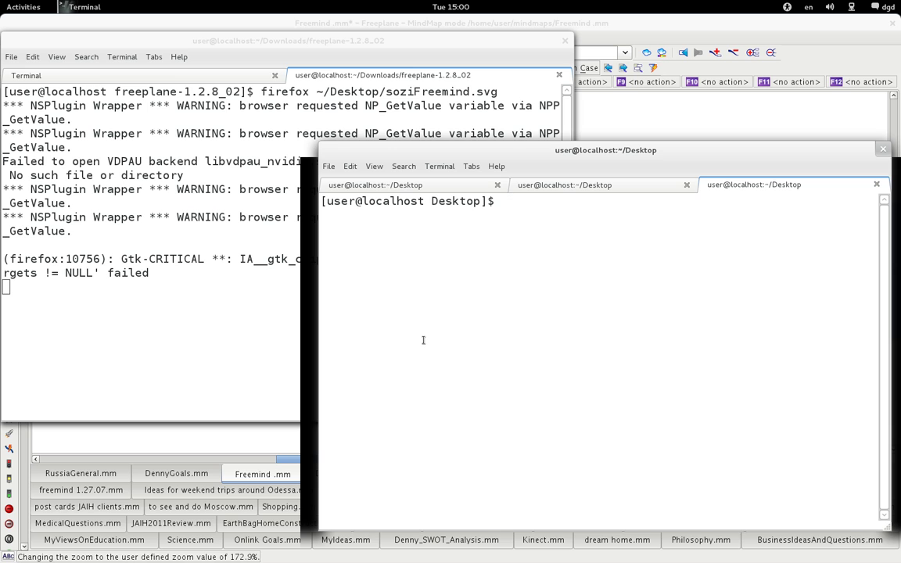
{"action": "left_click_drag", "start_coordinate": [609, 154], "coordinate": [493, 53]}
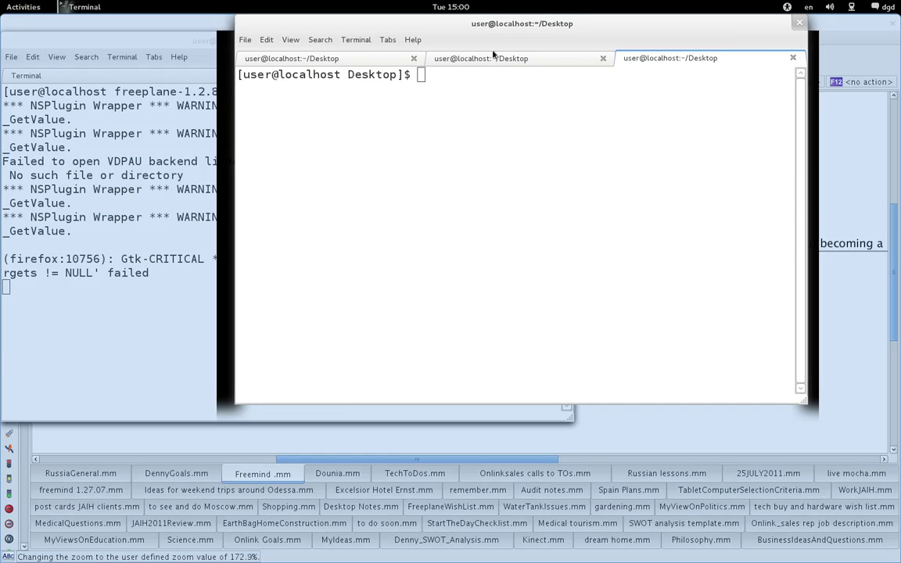
{"action": "key", "text": "super+Up"}
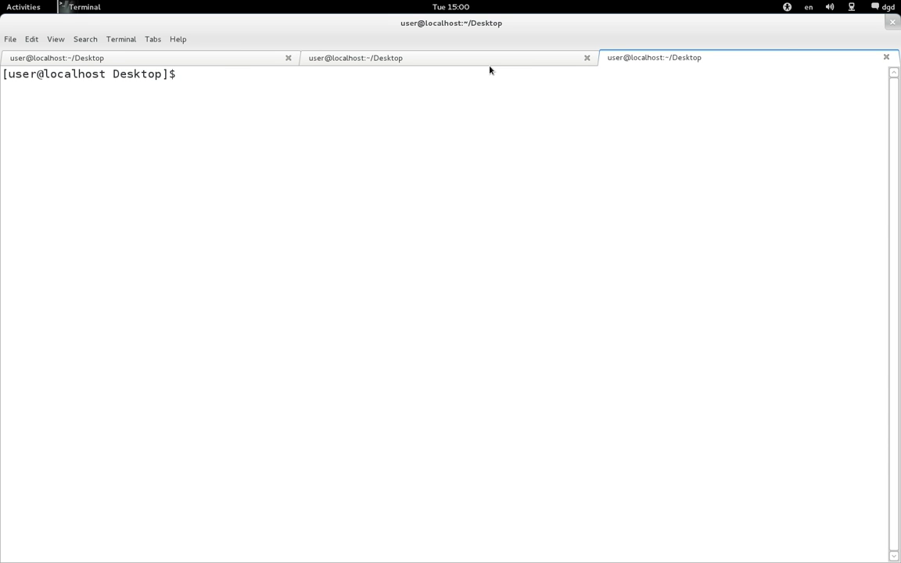
Step: List the Desktop's SVG files with ls *.svg and highlight soziFreemind.svg
{"action": "type", "text": "ls *.svg"}
{"action": "key", "text": "Return"}
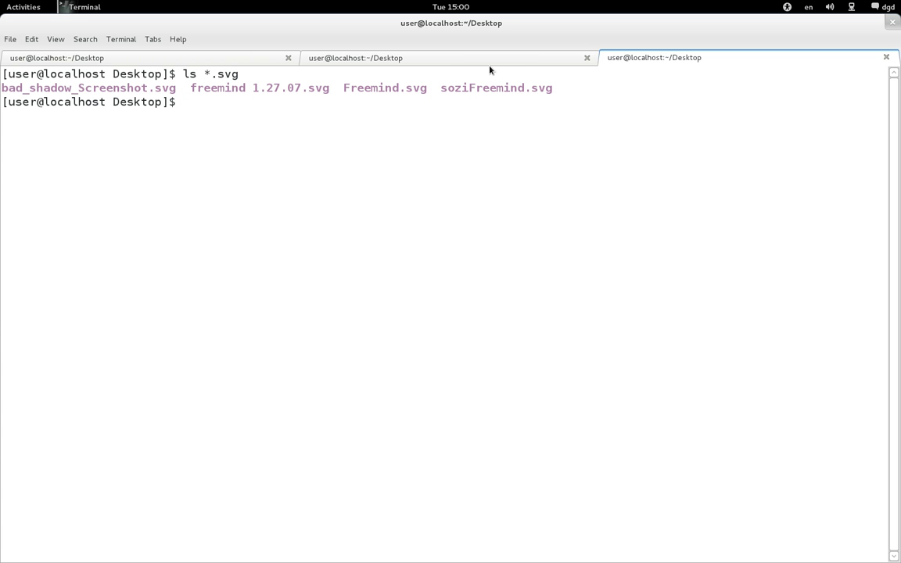
{"action": "left_click_drag", "start_coordinate": [439, 89], "coordinate": [557, 89]}
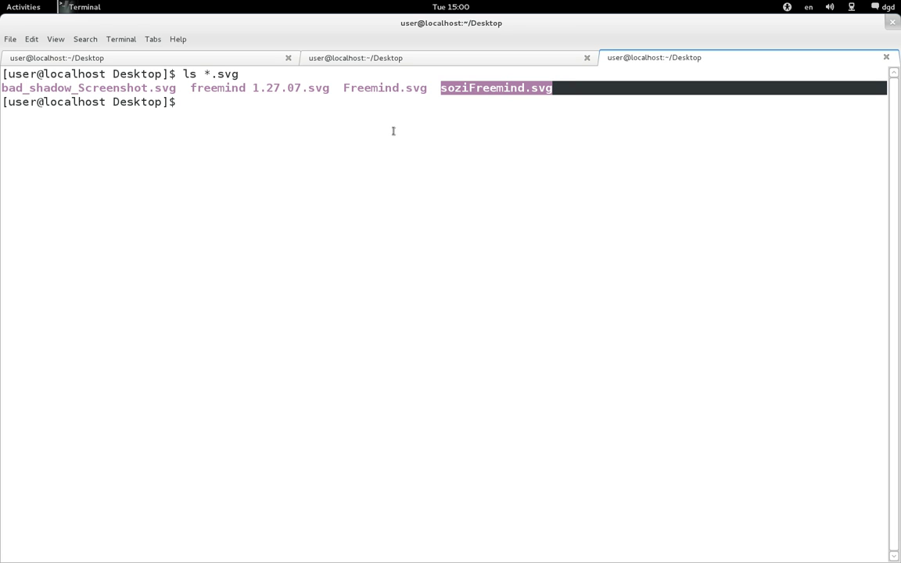
{"action": "key", "text": "alt+Tab"}
{"action": "key", "text": "alt+Tab"}
{"action": "key", "text": "alt+Tab"}
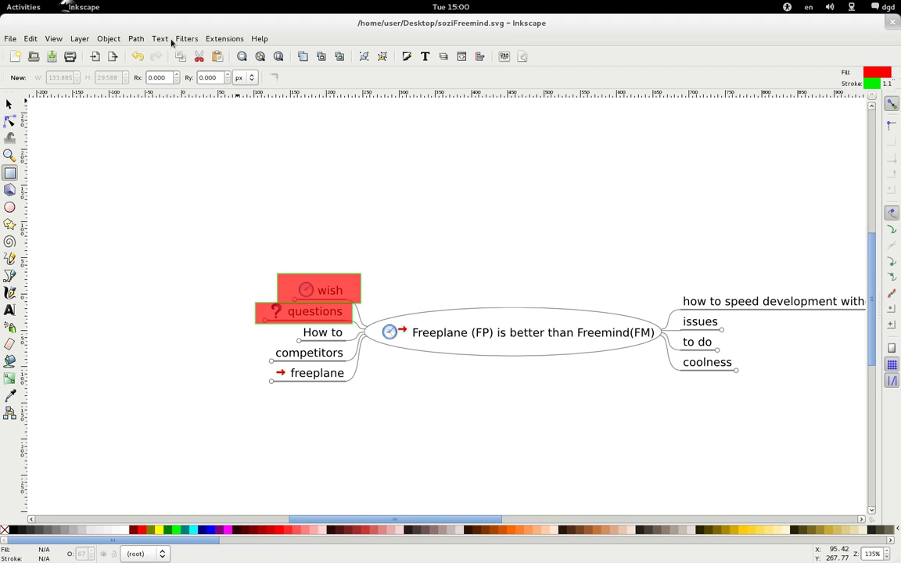
Step: Draw a red rectangle over the 'How to' node with the Rectangle tool
{"action": "left_click", "coordinate": [83, 43]}
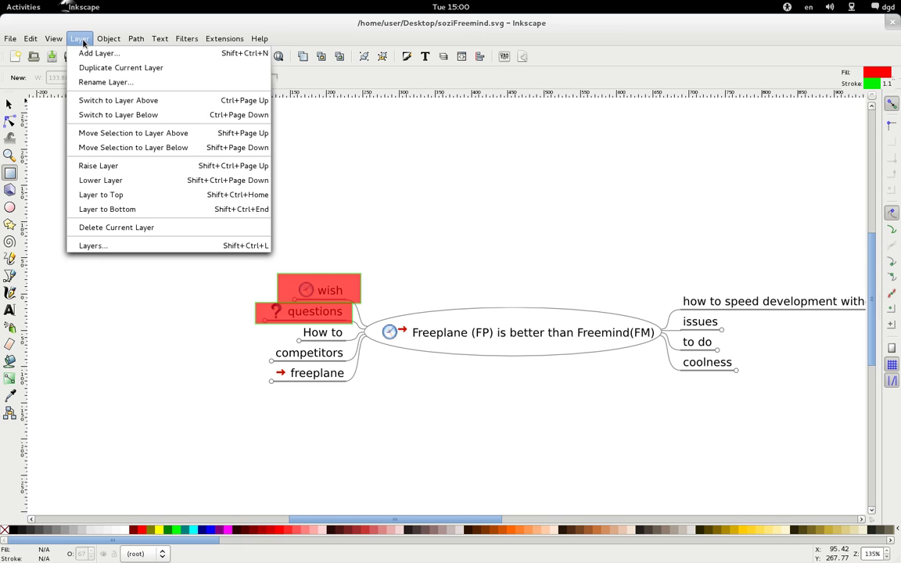
{"action": "left_click", "coordinate": [83, 43]}
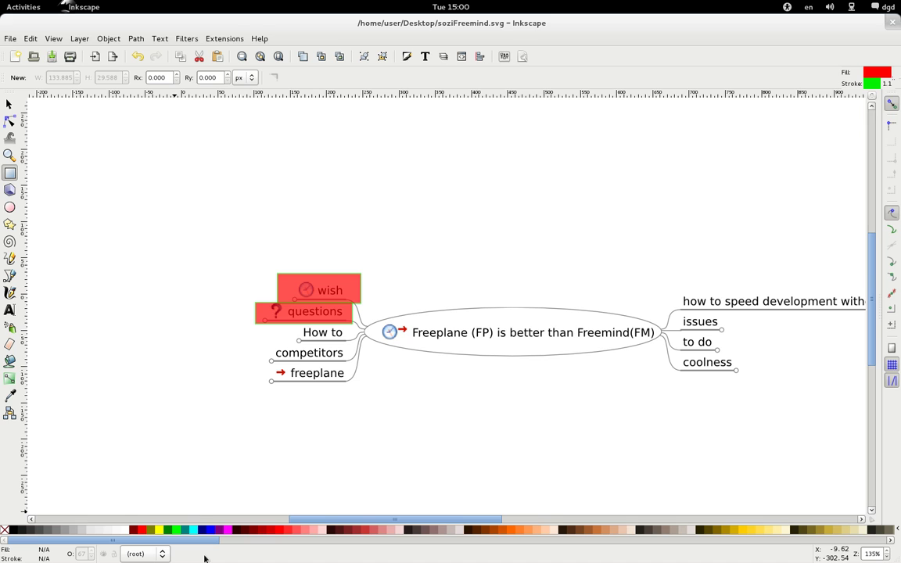
{"action": "left_click", "coordinate": [159, 404]}
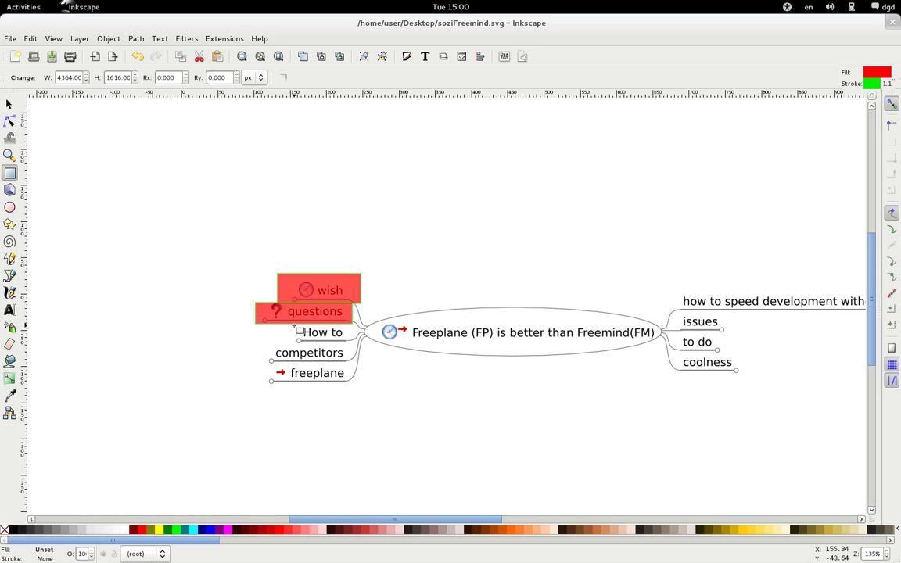
{"action": "left_click_drag", "start_coordinate": [294, 326], "coordinate": [347, 343]}
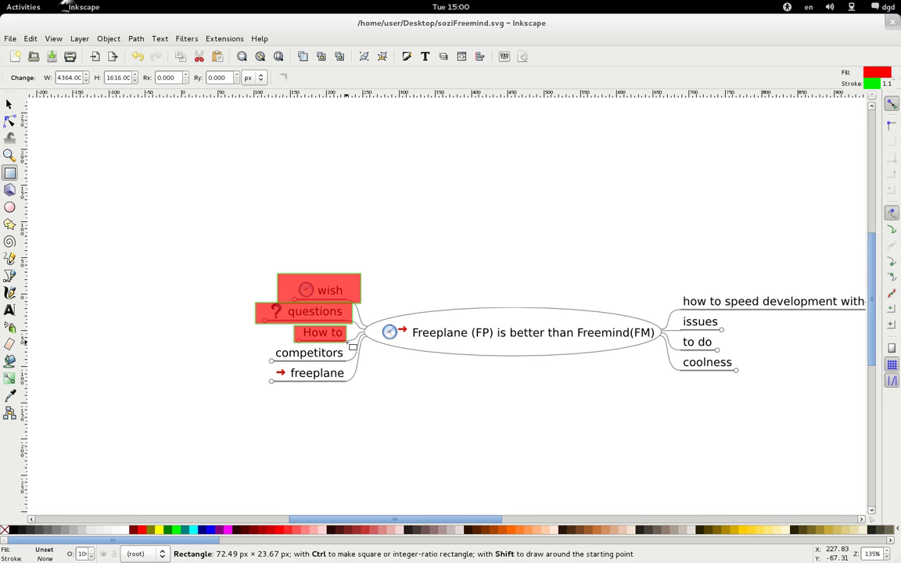
{"action": "left_click_drag", "start_coordinate": [347, 343], "coordinate": [347, 342]}
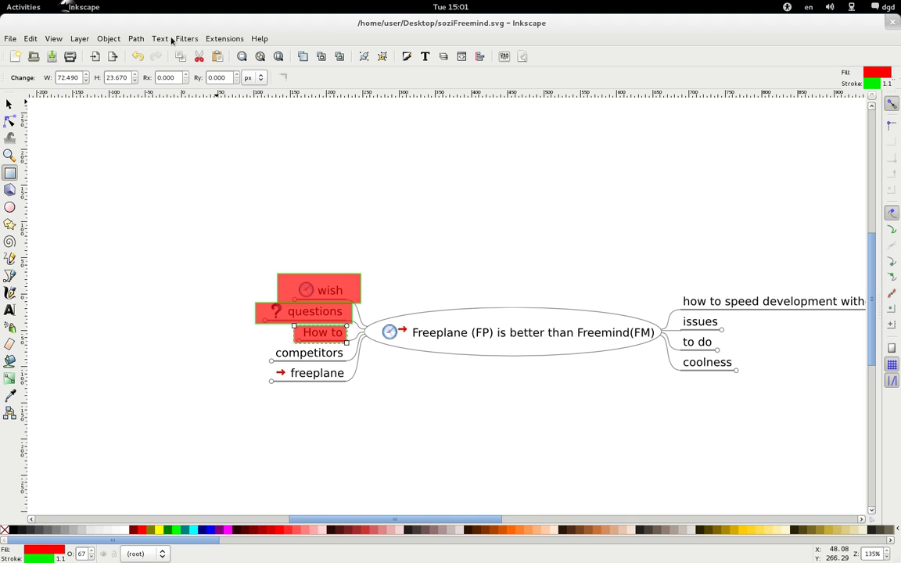
Step: Create a Sozi frame titled 'how to' with linear profile and 50% zoom
{"action": "left_click", "coordinate": [223, 38]}
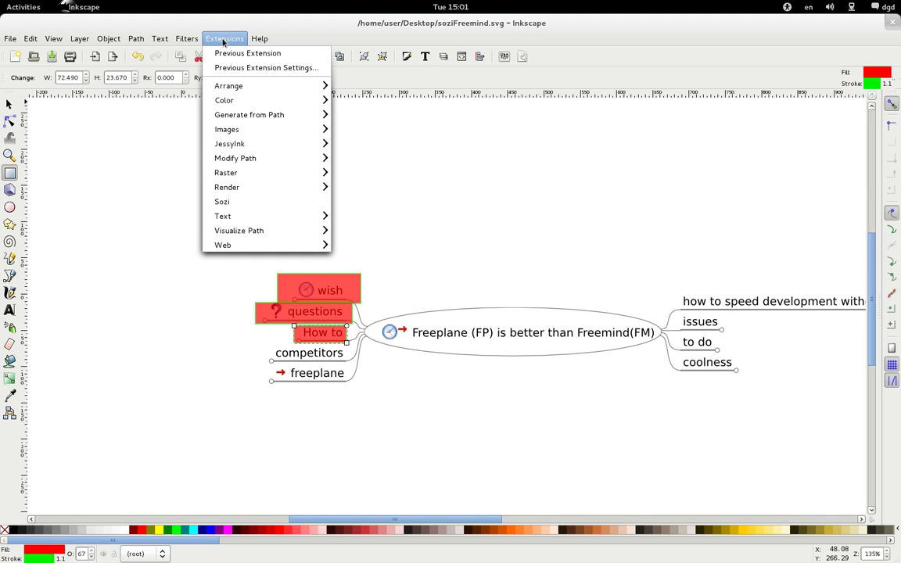
{"action": "left_click", "coordinate": [245, 205]}
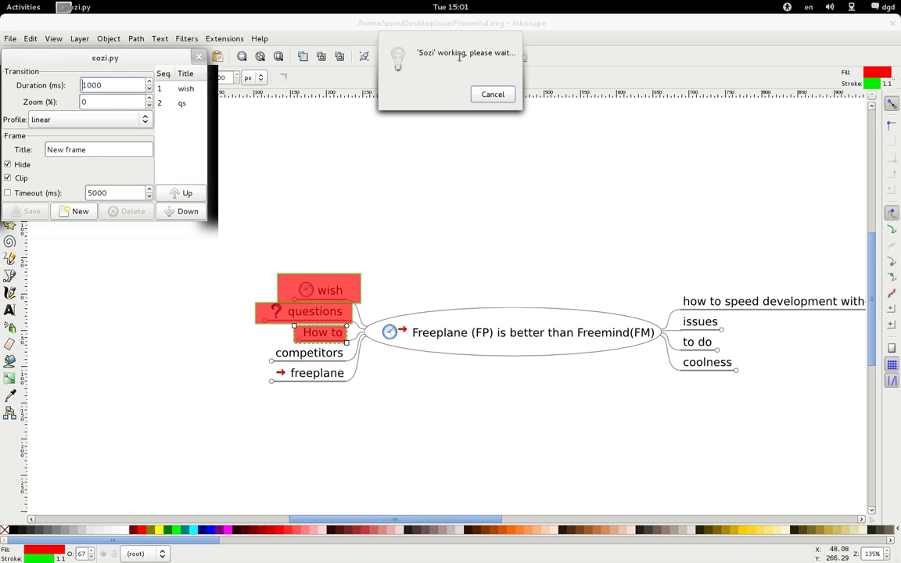
{"action": "left_click_drag", "start_coordinate": [153, 61], "coordinate": [265, 76]}
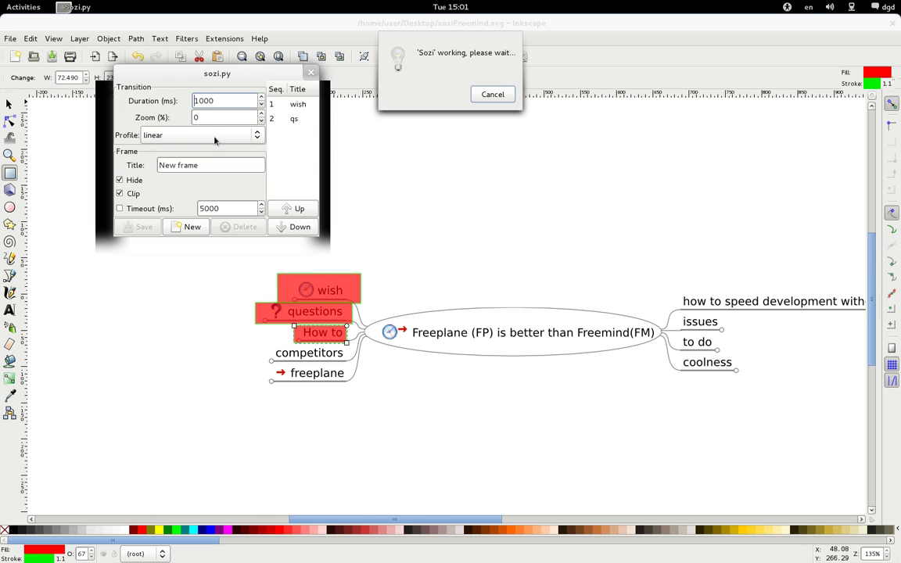
{"action": "double_click", "coordinate": [219, 166]}
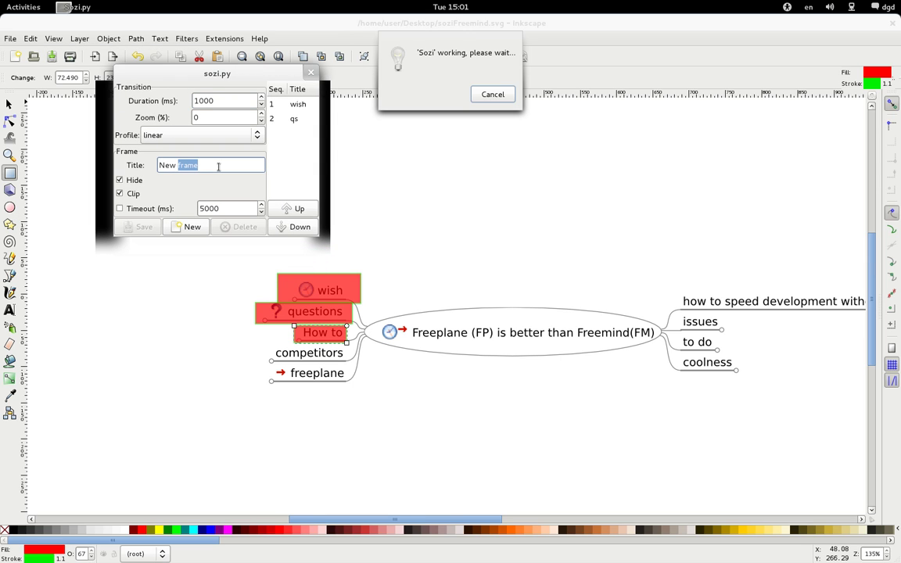
{"action": "key", "text": "BackSpace"}
{"action": "key", "text": "BackSpace"}
{"action": "key", "text": "BackSpace"}
{"action": "key", "text": "BackSpace"}
{"action": "type", "text": "how to"}
{"action": "left_click", "coordinate": [258, 139]}
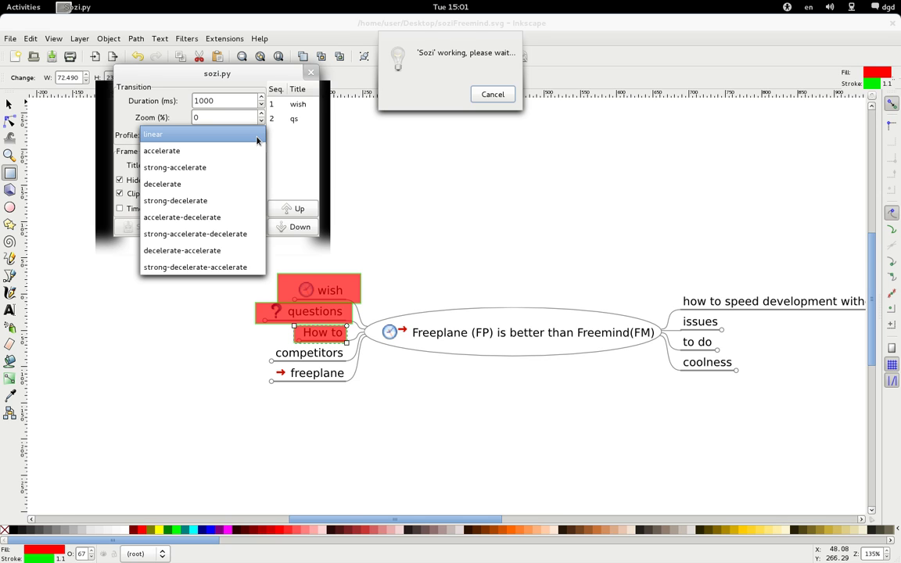
{"action": "left_click", "coordinate": [257, 140]}
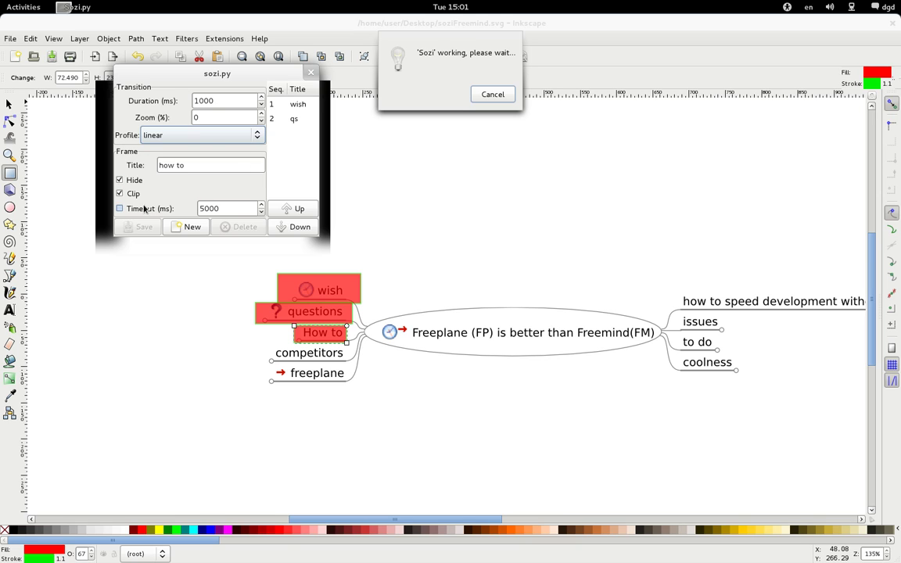
{"action": "double_click", "coordinate": [240, 118]}
{"action": "type", "text": "50"}
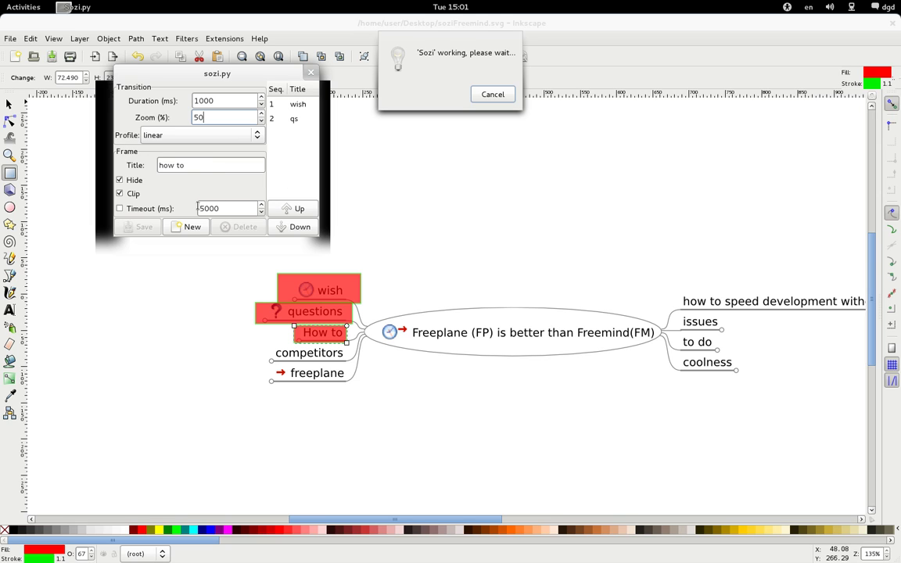
{"action": "left_click", "coordinate": [194, 227]}
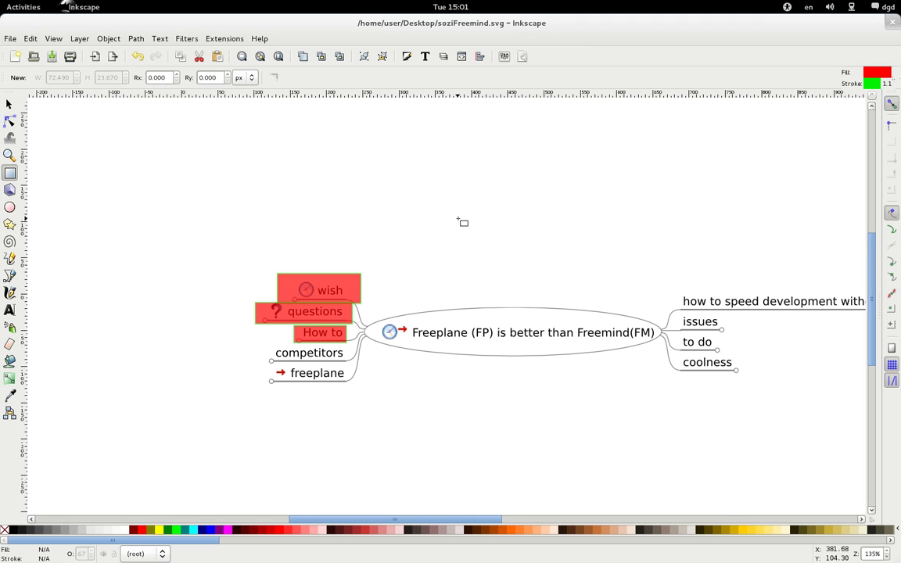
Step: Draw a rectangle around the central 'Freeplane (FP) is better than Freemind(FM)' node and zoom to check it
{"action": "left_click_drag", "start_coordinate": [364, 301], "coordinate": [663, 370]}
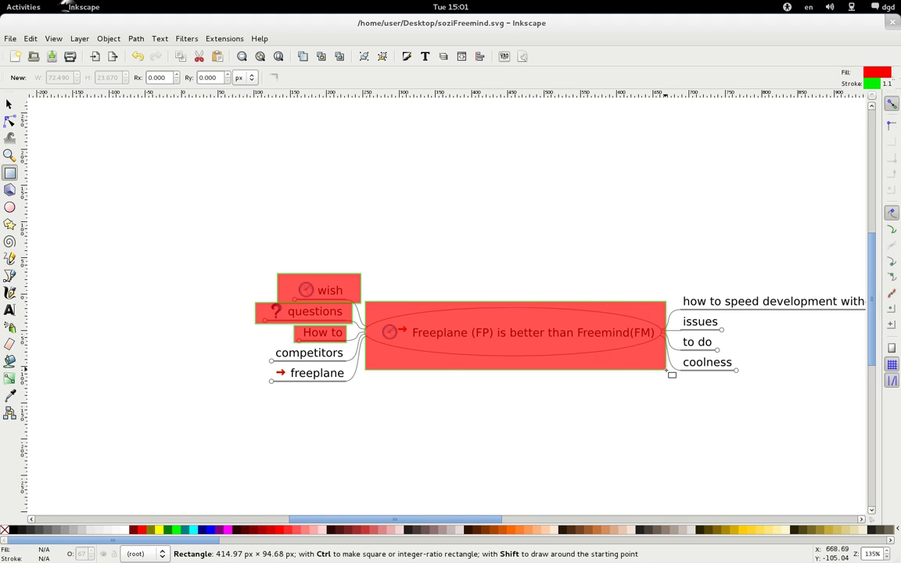
{"action": "left_click_drag", "start_coordinate": [664, 372], "coordinate": [667, 370]}
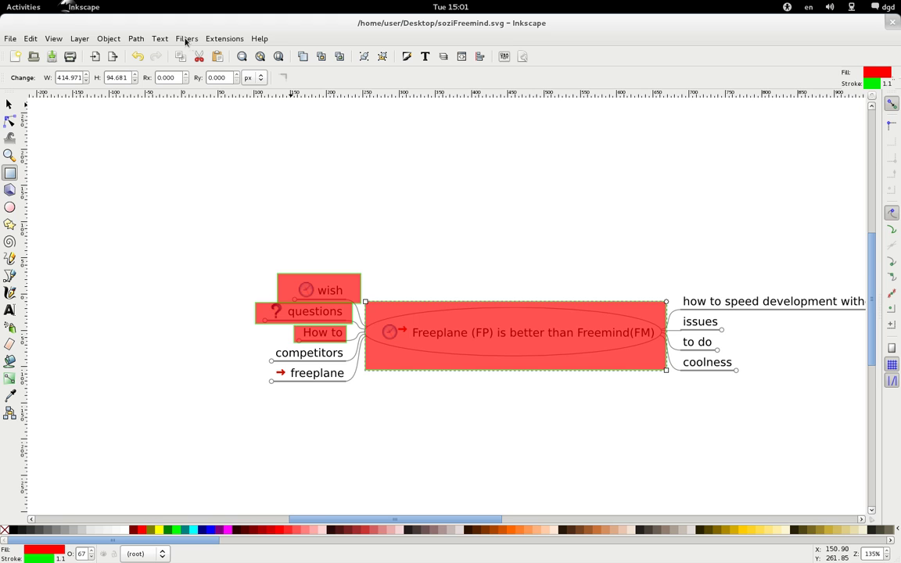
{"action": "scroll", "coordinate": [399, 235], "scroll_direction": "up", "scroll_amount": 4, "text": "ctrl"}
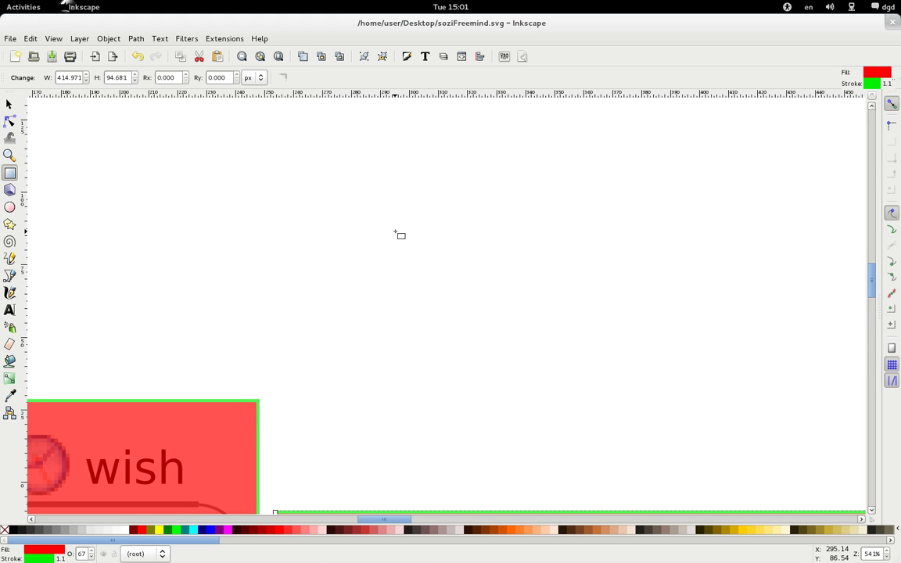
{"action": "left_click_drag", "start_coordinate": [869, 287], "coordinate": [870, 363]}
{"action": "scroll", "coordinate": [526, 278], "scroll_direction": "up", "scroll_amount": 4, "text": "ctrl"}
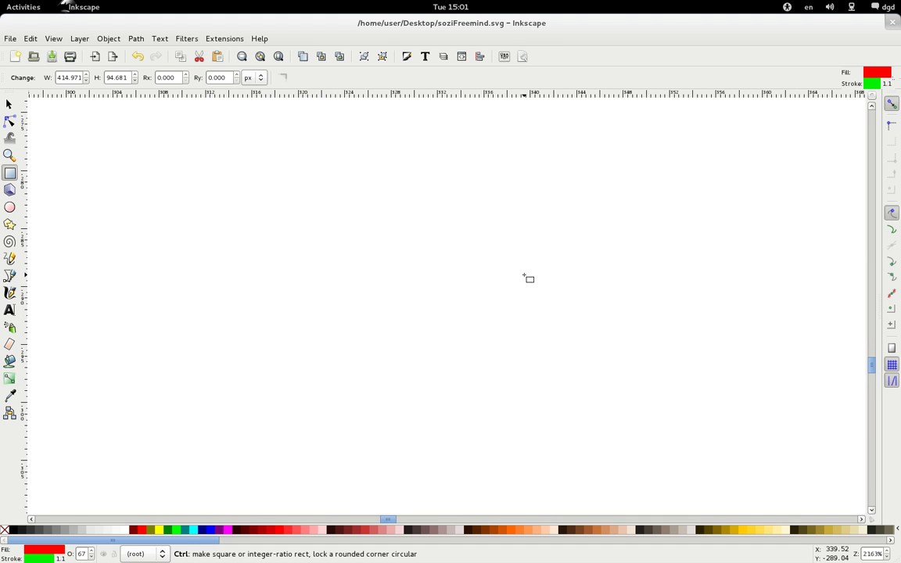
{"action": "scroll", "coordinate": [526, 278], "scroll_direction": "up", "scroll_amount": 4, "text": "ctrl"}
{"action": "scroll", "coordinate": [526, 277], "scroll_direction": "up", "scroll_amount": 3, "text": "ctrl"}
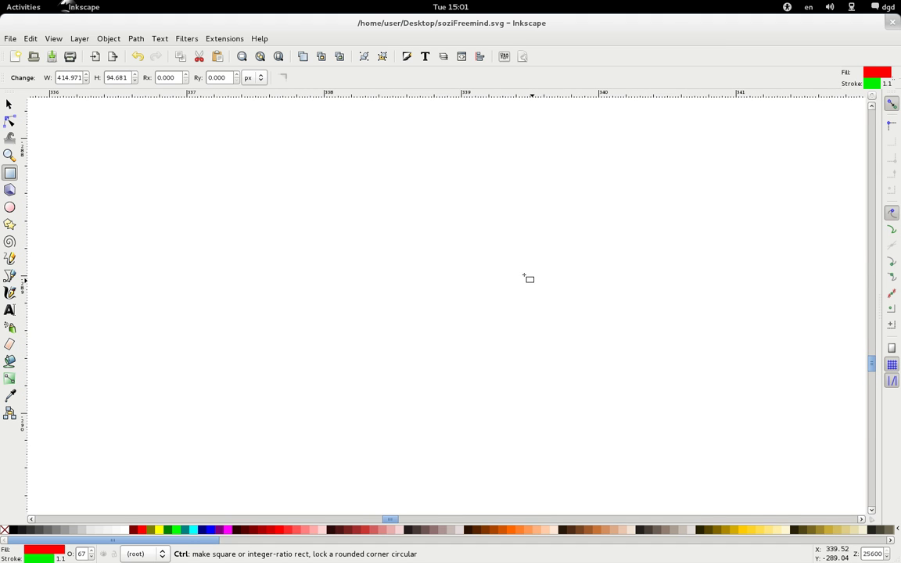
{"action": "scroll", "coordinate": [526, 277], "scroll_direction": "down", "scroll_amount": 6, "text": "ctrl"}
{"action": "scroll", "coordinate": [527, 278], "scroll_direction": "down", "scroll_amount": 7, "text": "ctrl"}
{"action": "scroll", "coordinate": [526, 278], "scroll_direction": "down", "scroll_amount": 7, "text": "ctrl"}
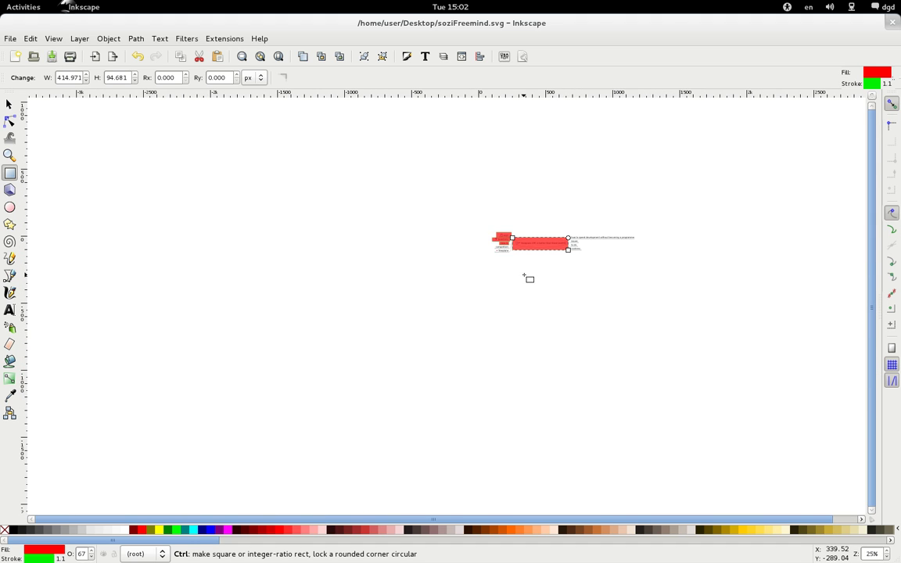
{"action": "scroll", "coordinate": [553, 292], "scroll_direction": "up", "scroll_amount": 4, "text": "ctrl"}
{"action": "scroll", "coordinate": [553, 292], "scroll_direction": "up", "scroll_amount": 2, "text": "ctrl"}
{"action": "scroll", "coordinate": [553, 291], "scroll_direction": "up", "scroll_amount": 2, "text": "ctrl"}
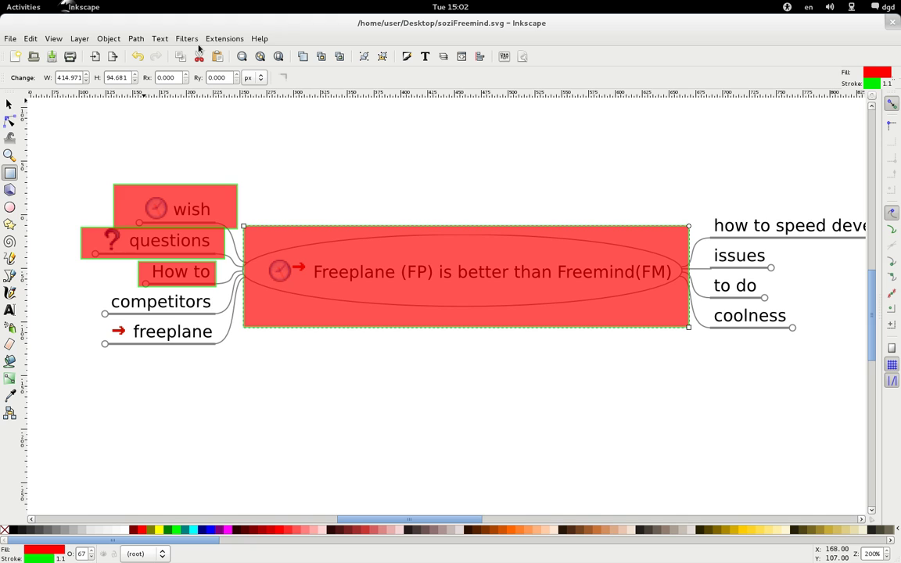
Step: Add a Sozi frame titled 'fp' and move it to the top of the sequence
{"action": "left_click", "coordinate": [222, 38]}
{"action": "left_click", "coordinate": [247, 202]}
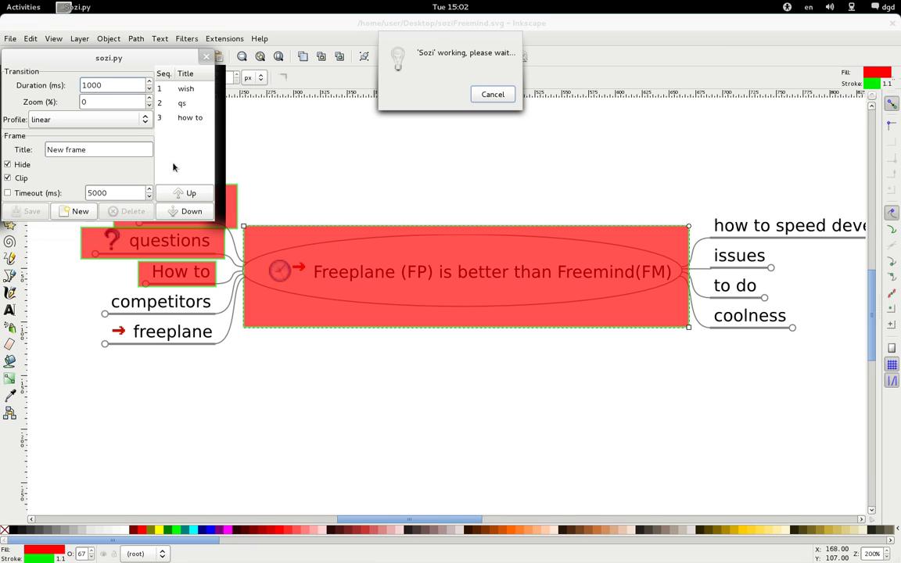
{"action": "triple_click", "coordinate": [116, 150]}
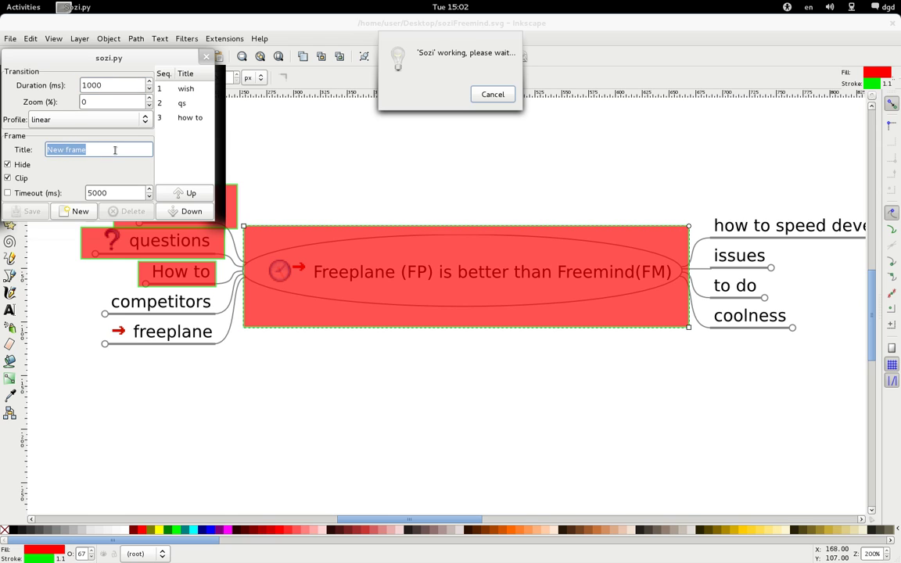
{"action": "type", "text": "fp"}
{"action": "left_click", "coordinate": [78, 211]}
{"action": "left_click", "coordinate": [177, 194]}
{"action": "double_click", "coordinate": [177, 195]}
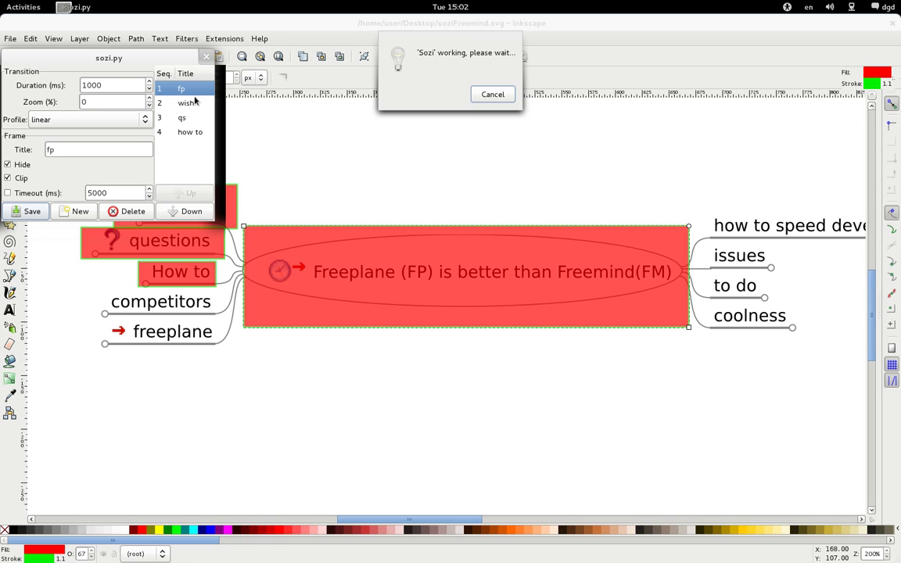
{"action": "left_click", "coordinate": [206, 56]}
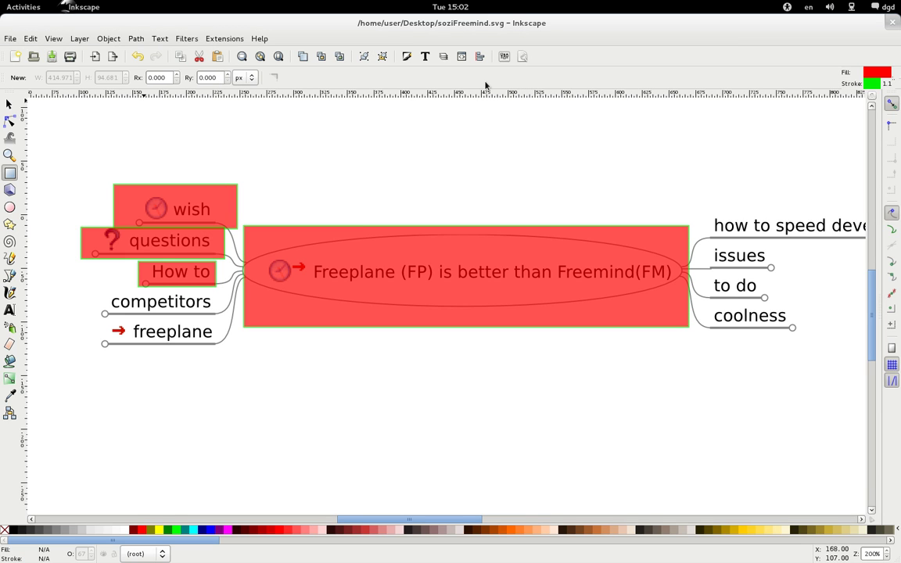
Step: Save the drawing as asoziFreemind.svg by prefixing 'a' to the file name
{"action": "key", "text": "ctrl"}
{"action": "key", "text": "ctrl+s"}
{"action": "left_click", "coordinate": [13, 39]}
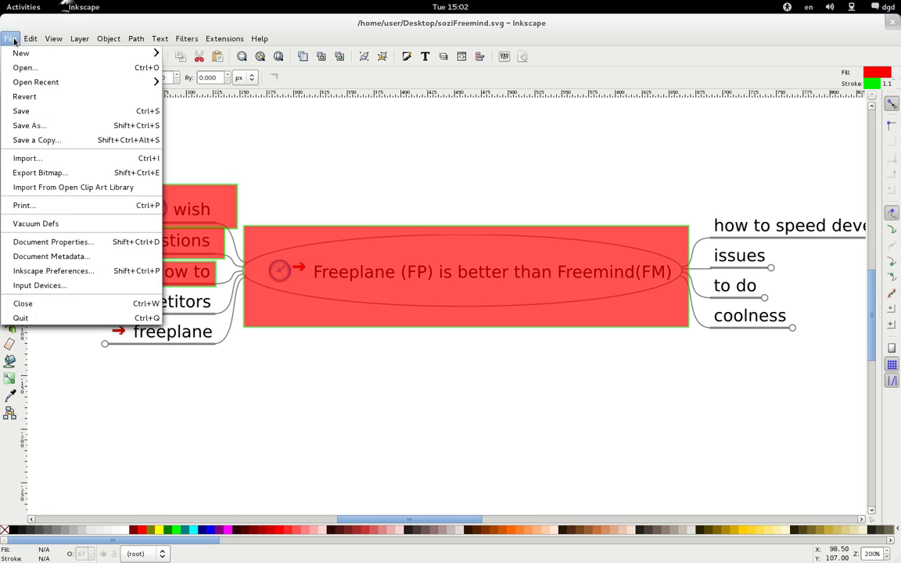
{"action": "left_click", "coordinate": [45, 130]}
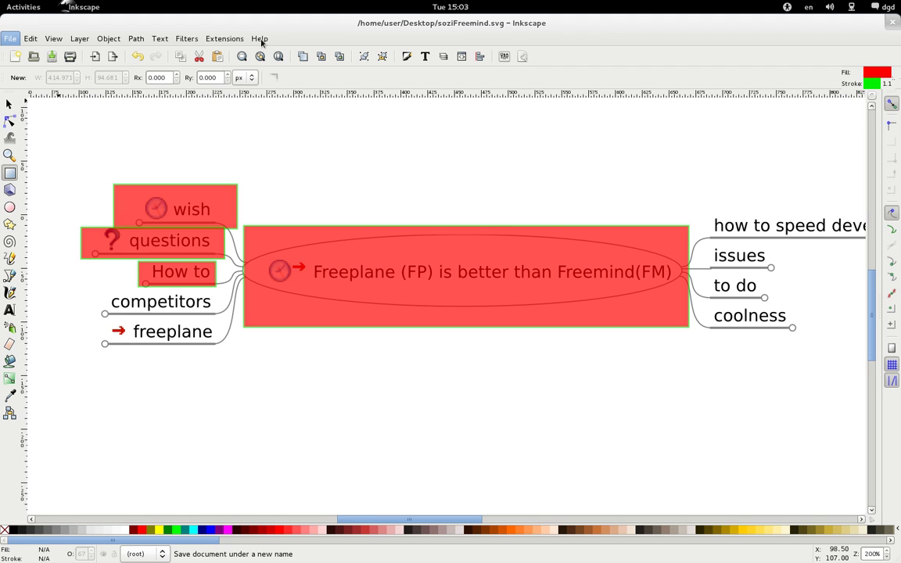
{"action": "key", "text": "alt+Tab"}
{"action": "key", "text": "alt+Tab"}
{"action": "key", "text": "alt+Tab"}
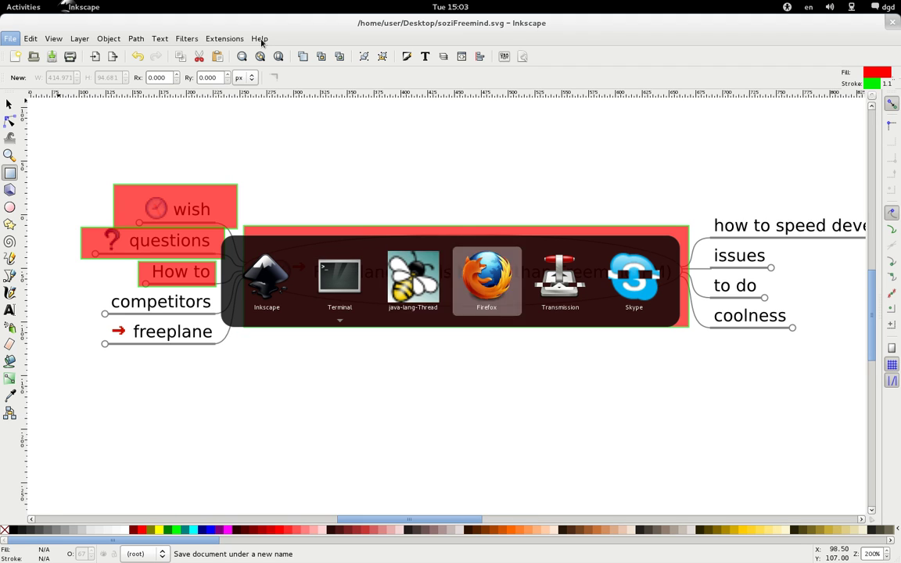
{"action": "key", "text": "alt+Tab"}
{"action": "key", "text": "alt+Tab"}
{"action": "key", "text": "alt+Tab"}
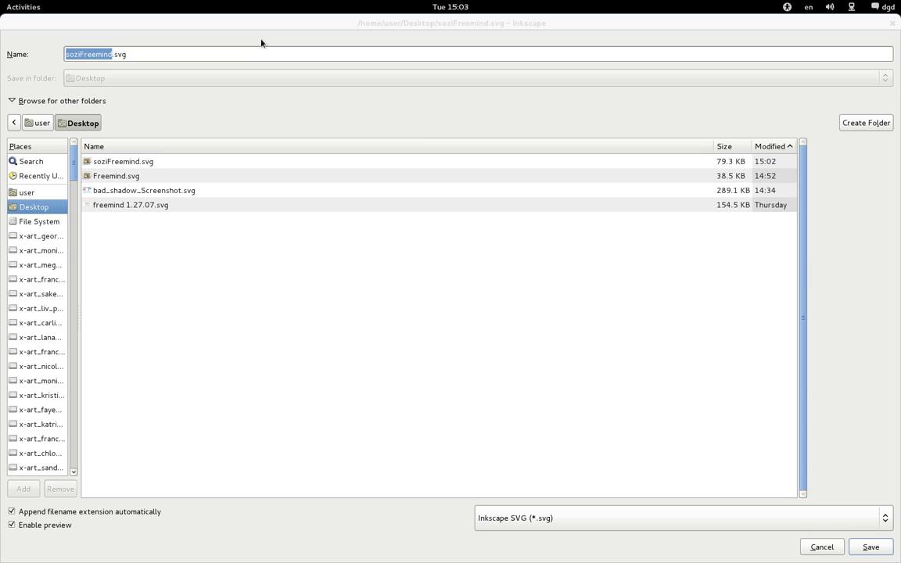
{"action": "left_click", "coordinate": [80, 53]}
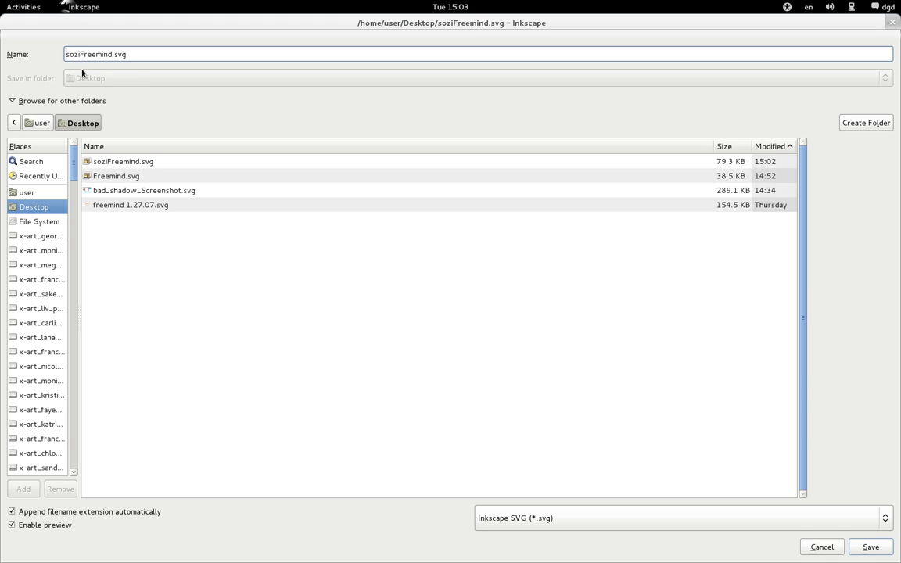
{"action": "type", "text": "a"}
{"action": "left_click", "coordinate": [870, 547]}
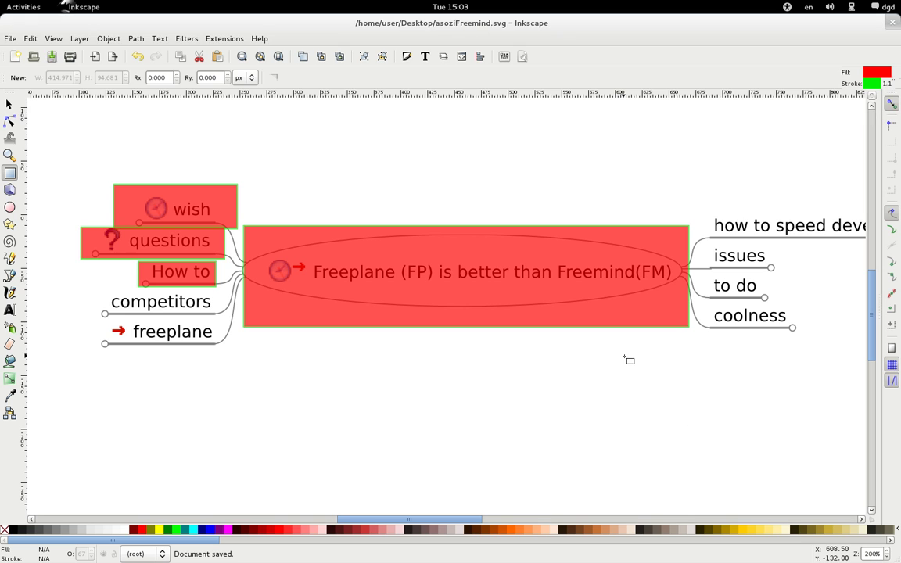
{"action": "key", "text": "alt+Tab"}
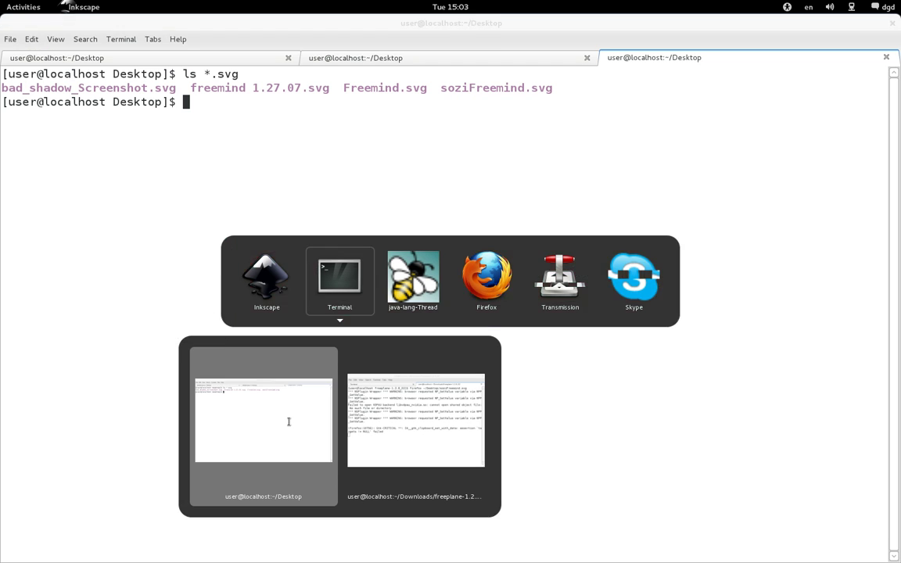
Step: Run firefox ~/Desktop/asoziFreemind.svg from the terminal
{"action": "left_click", "coordinate": [288, 415]}
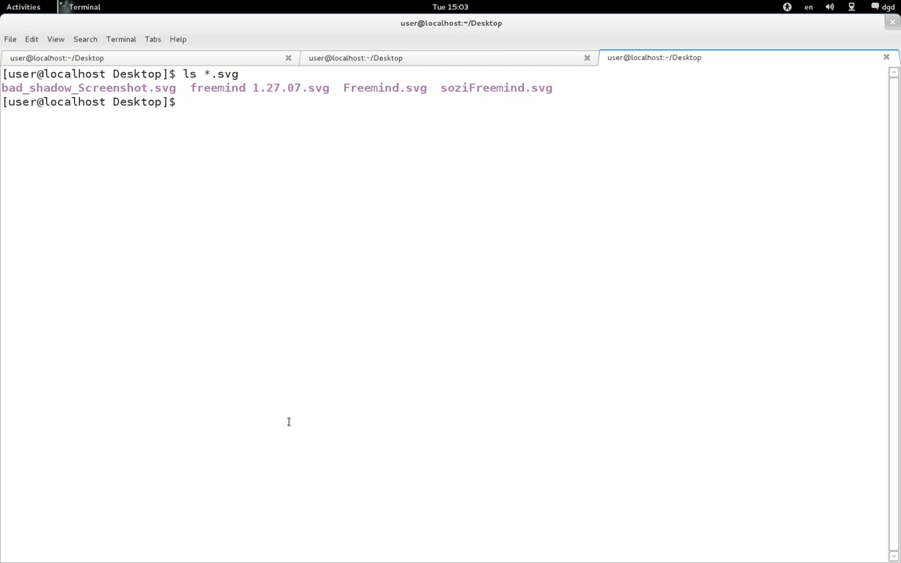
{"action": "type", "text": "firefox ~/Des"}
{"action": "key", "text": "Tab"}
{"action": "type", "text": "asoziFreemind.svg"}
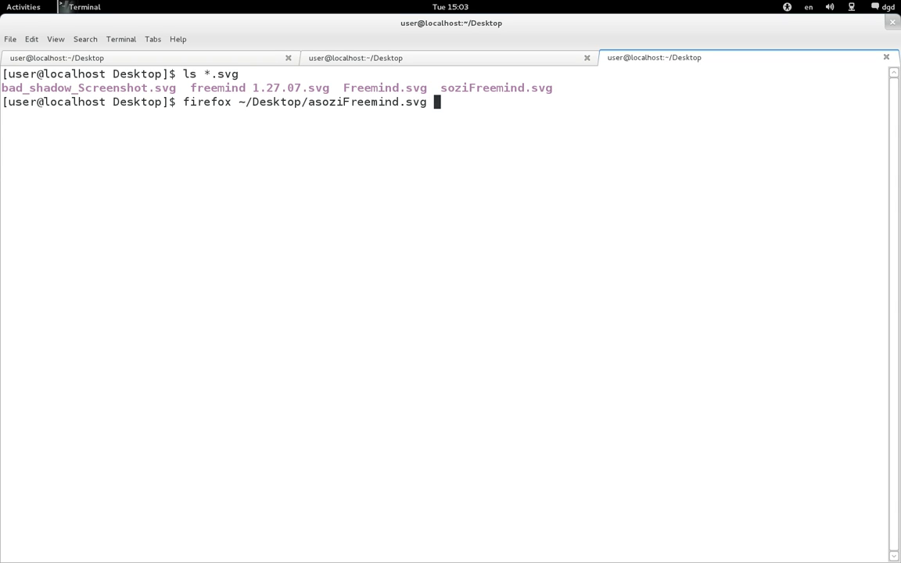
{"action": "key", "text": "Return"}
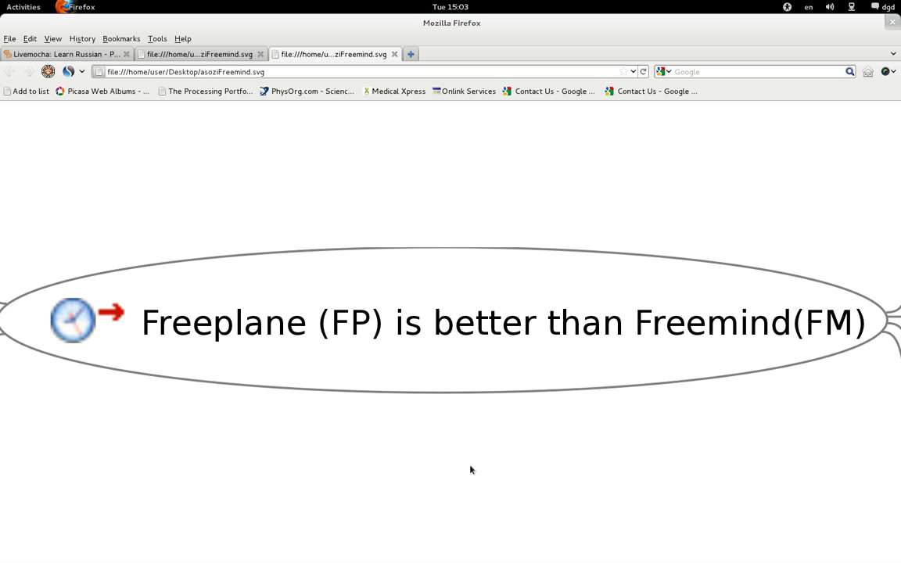
Step: Advance through the wish, questions and How to frames, then step back to the opening frame
{"action": "left_click", "coordinate": [470, 469]}
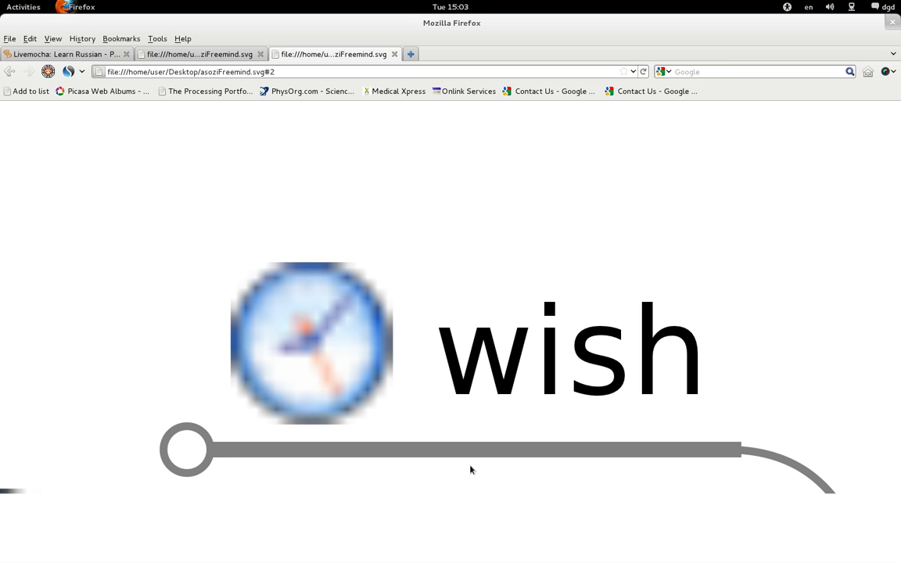
{"action": "left_click", "coordinate": [470, 469]}
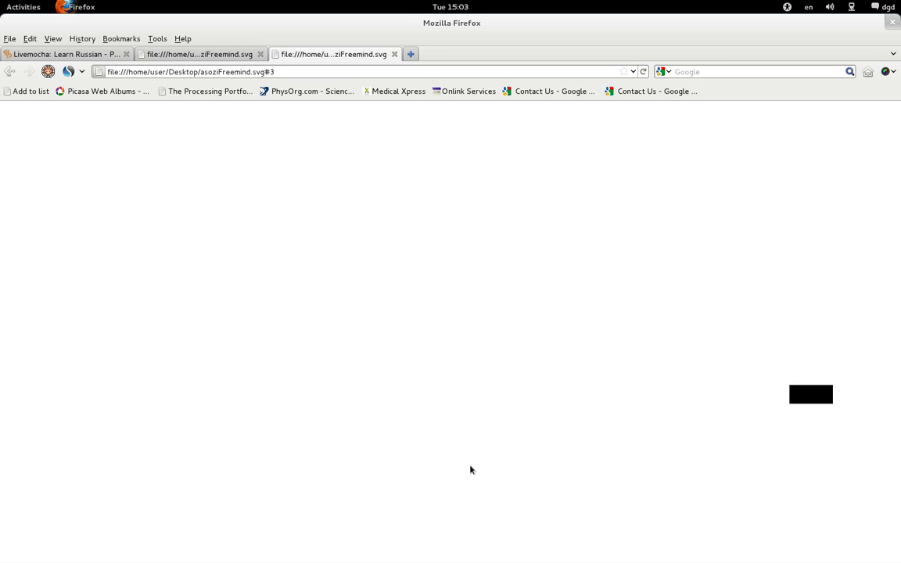
{"action": "left_click", "coordinate": [470, 469]}
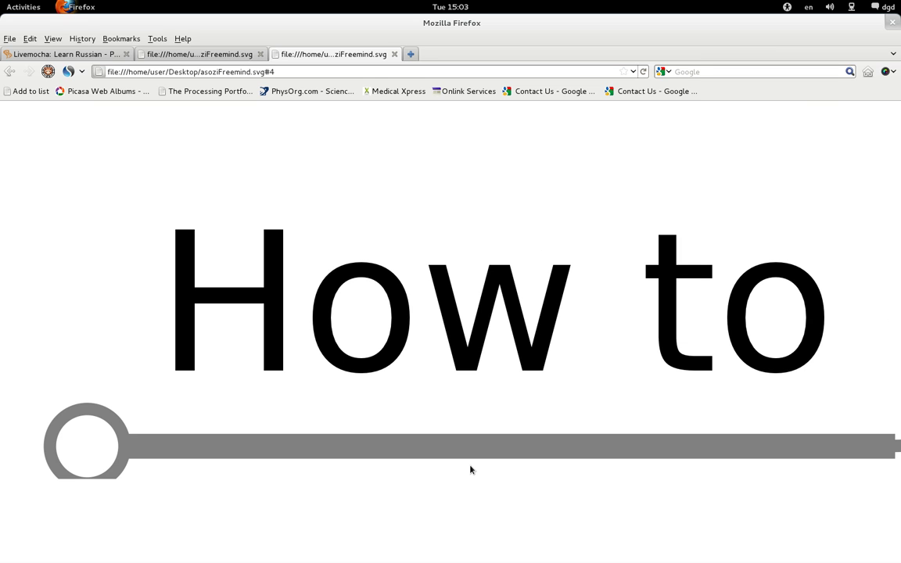
{"action": "right_click", "coordinate": [470, 469]}
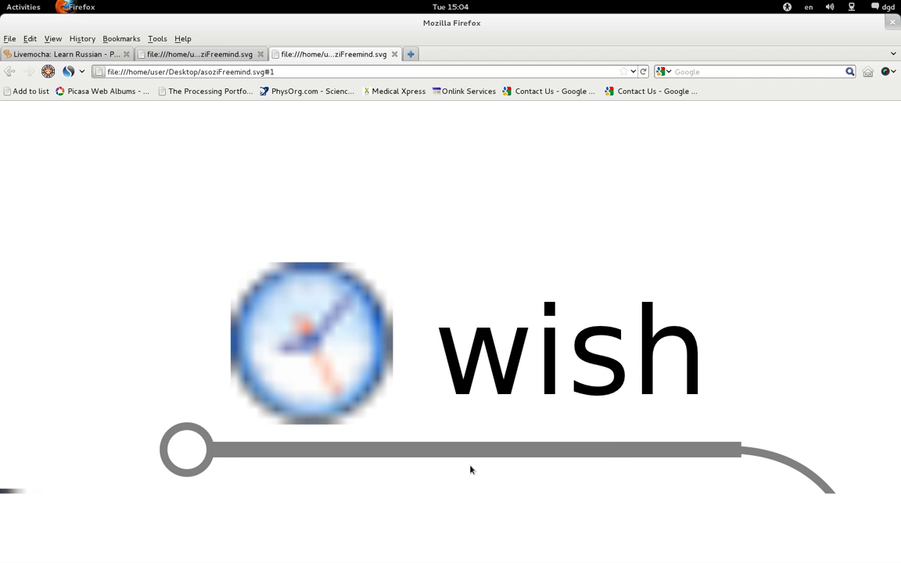
{"action": "right_click", "coordinate": [470, 469]}
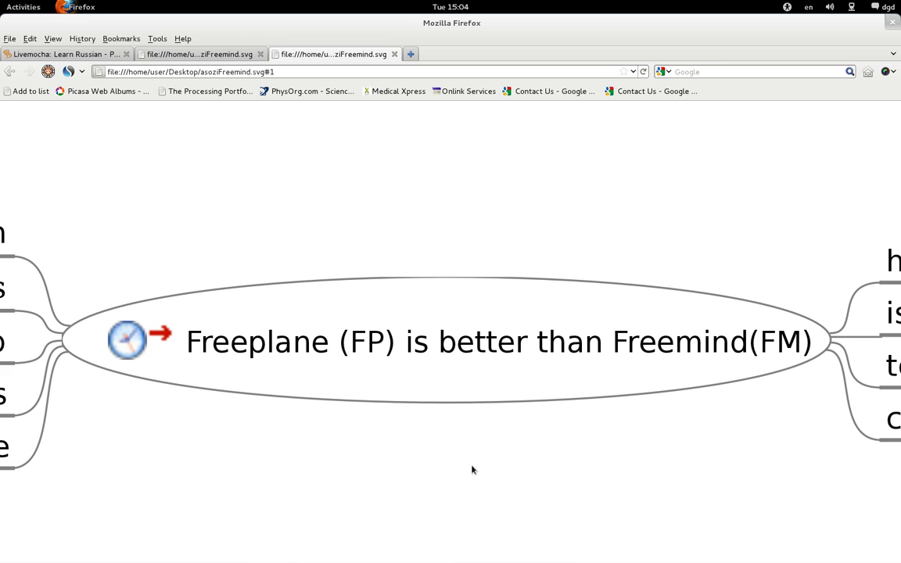
Step: Freely zoom and pan around the mind map SVG in Firefox
{"action": "scroll", "coordinate": [472, 470], "scroll_direction": "down", "scroll_amount": 3}
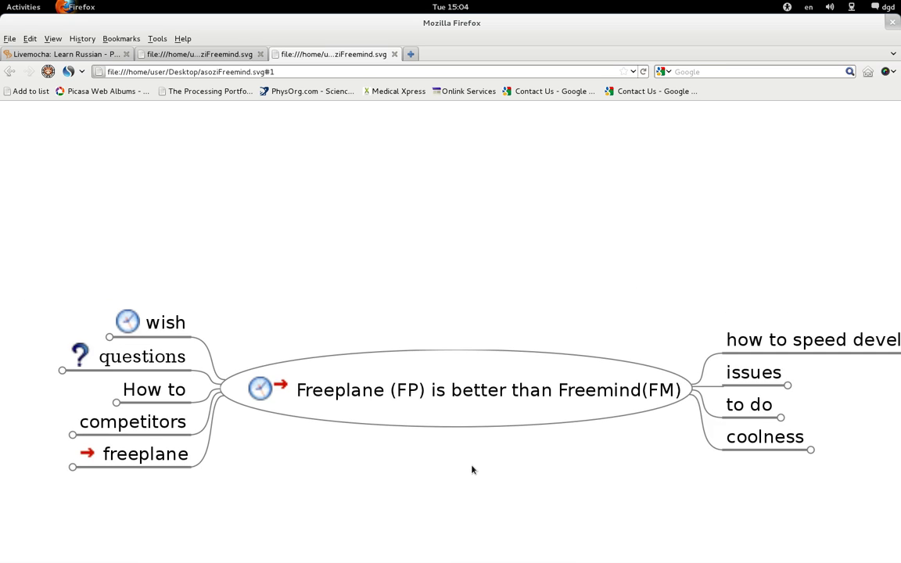
{"action": "left_click_drag", "start_coordinate": [471, 470], "coordinate": [474, 389]}
{"action": "scroll", "coordinate": [473, 372], "scroll_direction": "up", "scroll_amount": 1}
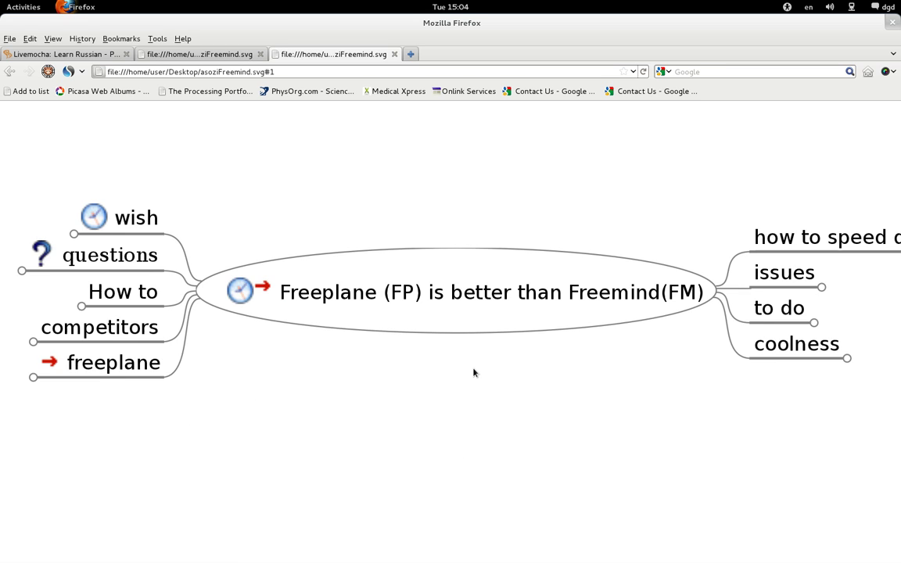
{"action": "scroll", "coordinate": [473, 372], "scroll_direction": "up", "scroll_amount": 3}
{"action": "scroll", "coordinate": [473, 372], "scroll_direction": "down", "scroll_amount": 3}
{"action": "scroll", "coordinate": [473, 373], "scroll_direction": "down", "scroll_amount": 1}
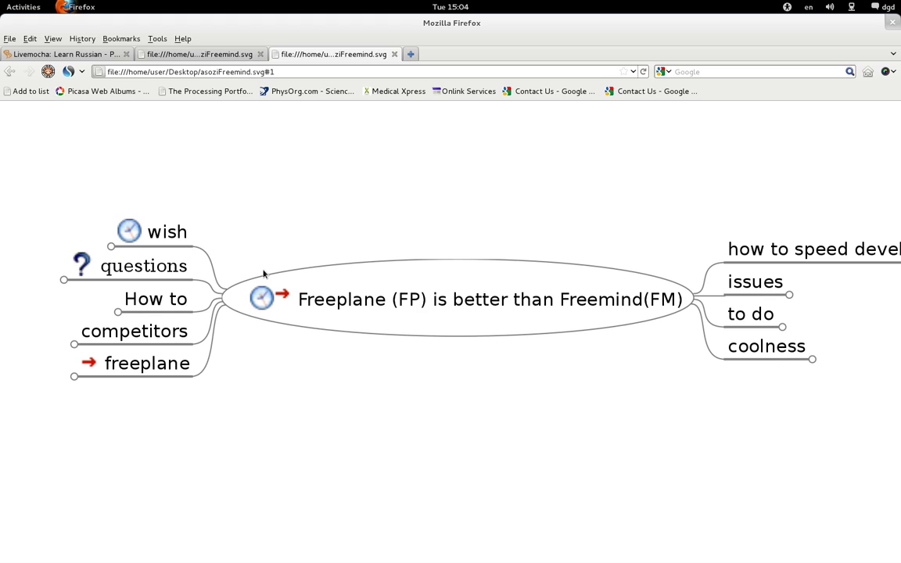
Step: Step through the questions and wish frames, reading the right-hand branches, then return to the opening frame
{"action": "left_click", "coordinate": [110, 247]}
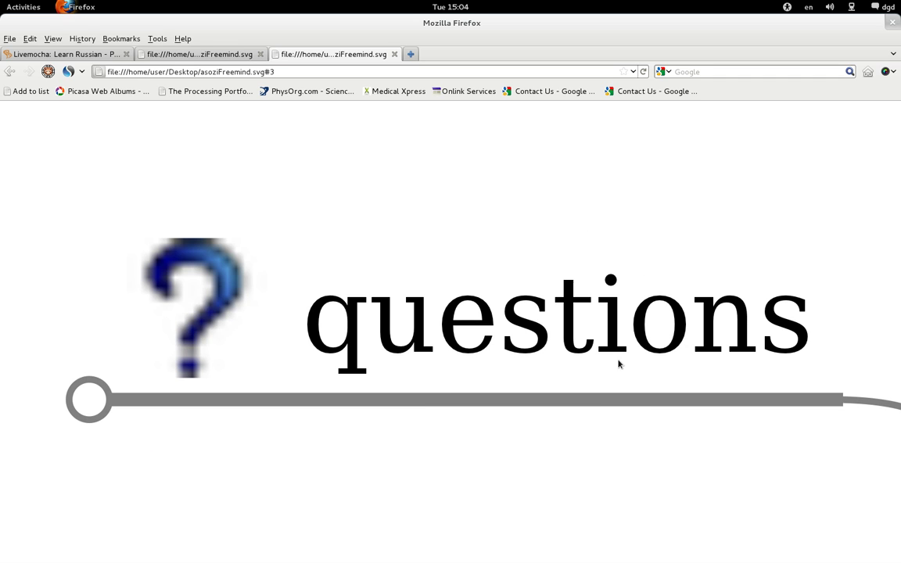
{"action": "key", "text": "Left"}
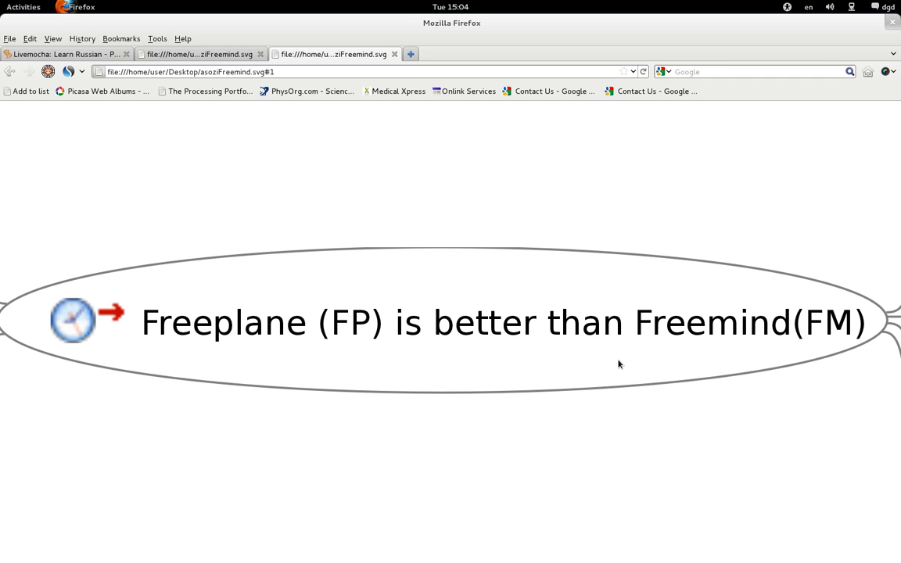
{"action": "left_click_drag", "start_coordinate": [746, 191], "coordinate": [307, 253]}
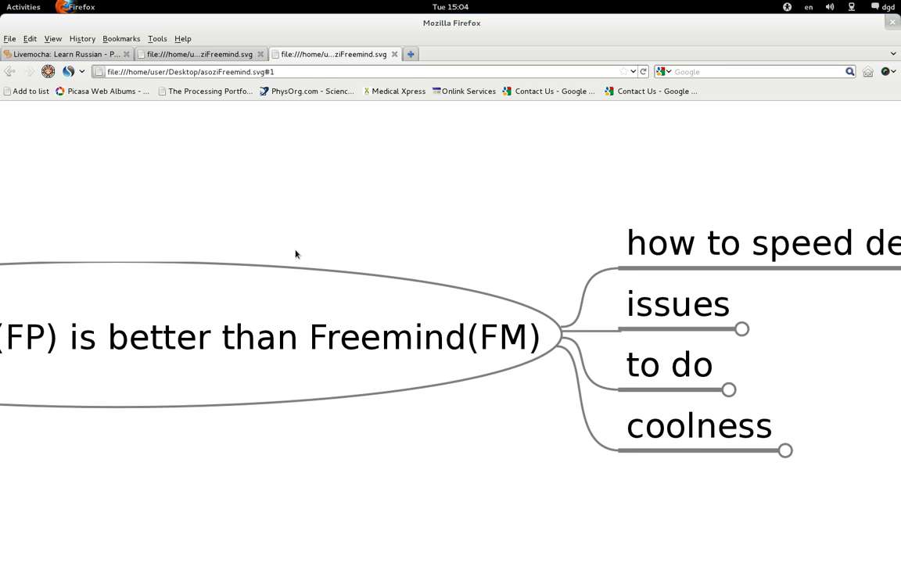
{"action": "left_click_drag", "start_coordinate": [612, 310], "coordinate": [351, 306]}
{"action": "scroll", "coordinate": [521, 255], "scroll_direction": "up", "scroll_amount": 3}
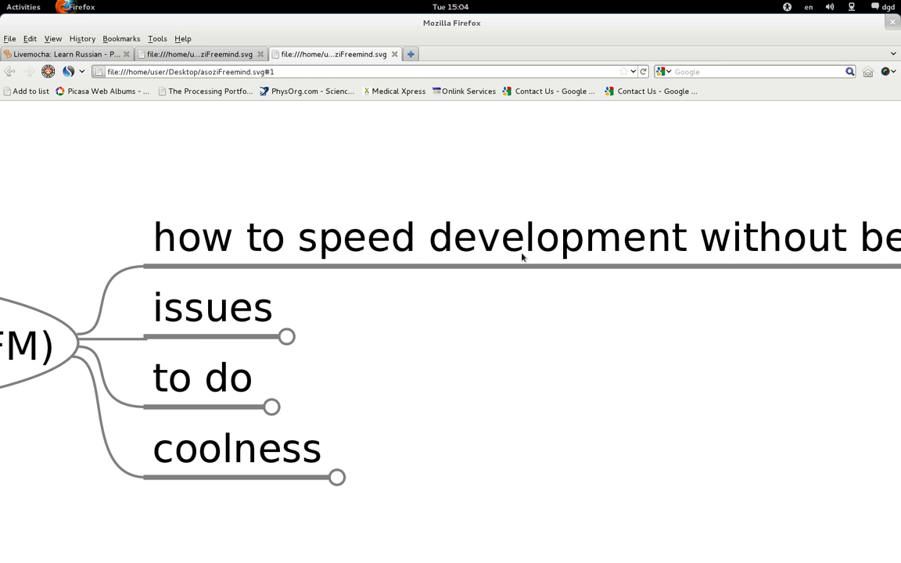
{"action": "scroll", "coordinate": [522, 256], "scroll_direction": "up", "scroll_amount": 1}
{"action": "scroll", "coordinate": [522, 256], "scroll_direction": "up", "scroll_amount": 2}
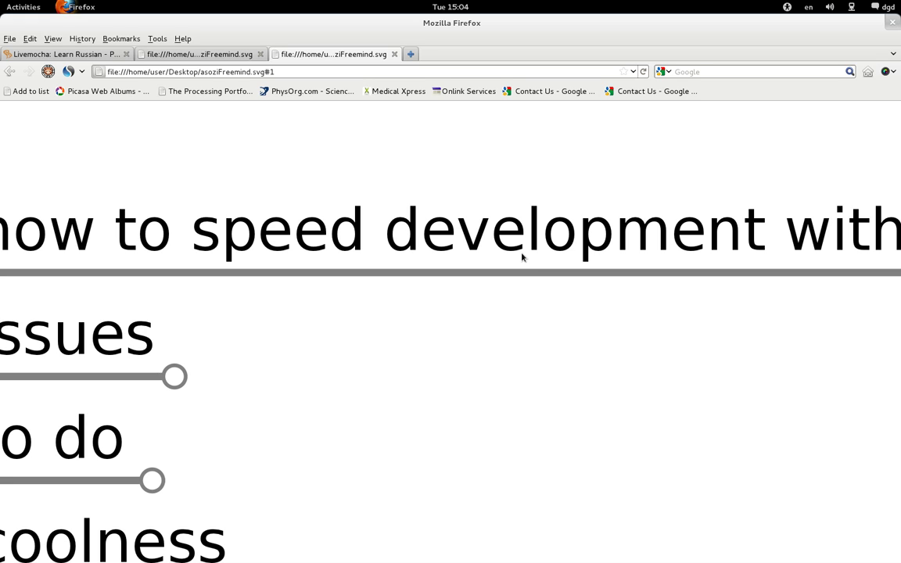
{"action": "left_click", "coordinate": [521, 256]}
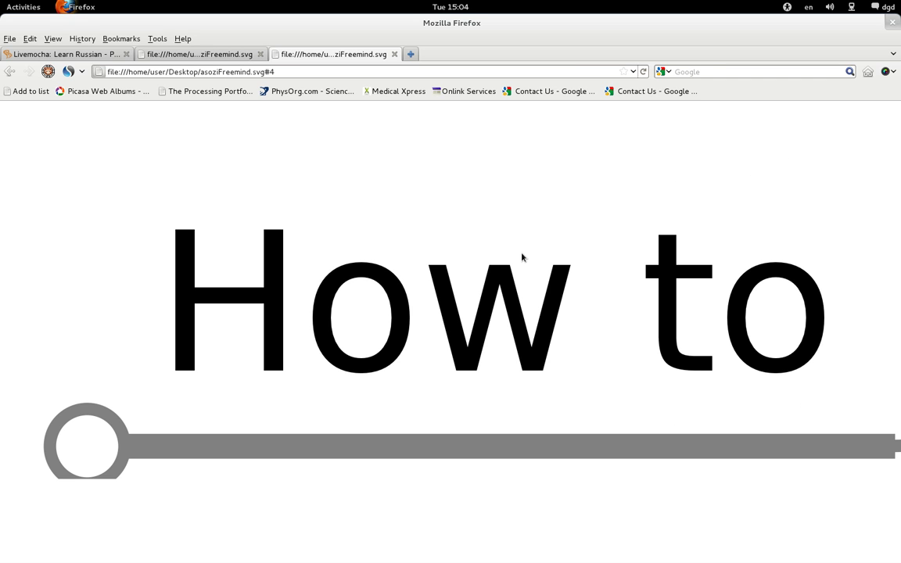
{"action": "left_click", "coordinate": [522, 256]}
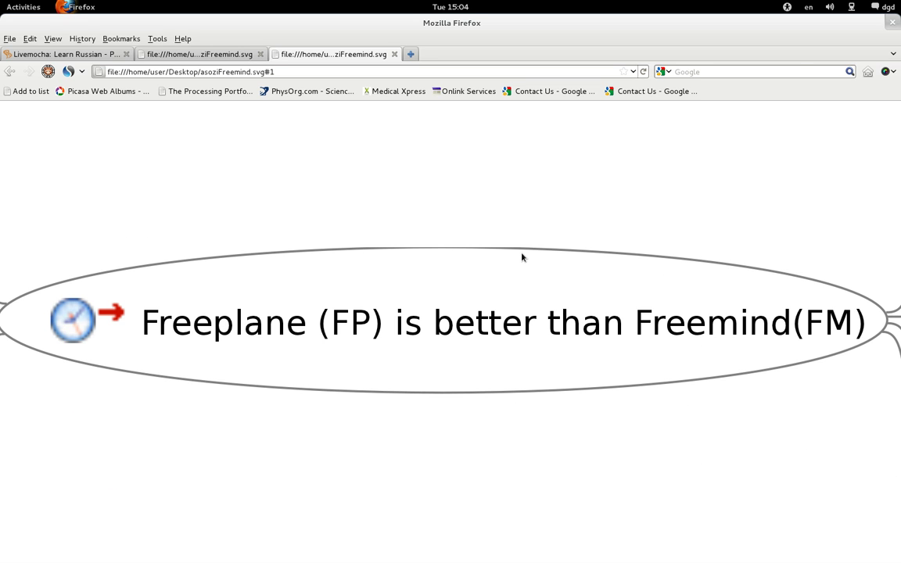
Step: Bring the Inkscape window with asoziFreemind.svg and its red frames back to the front
{"action": "key", "text": "alt+Tab"}
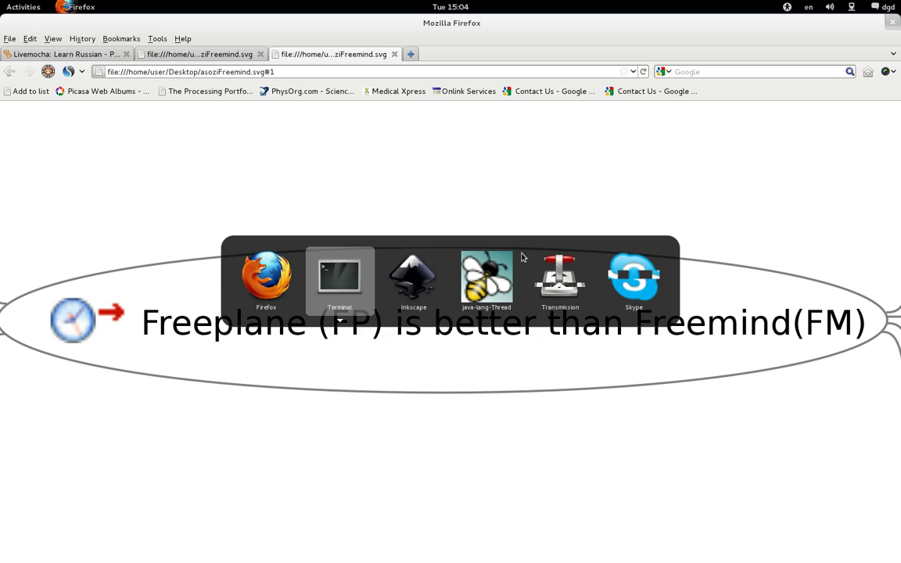
{"action": "key", "text": "alt+Tab"}
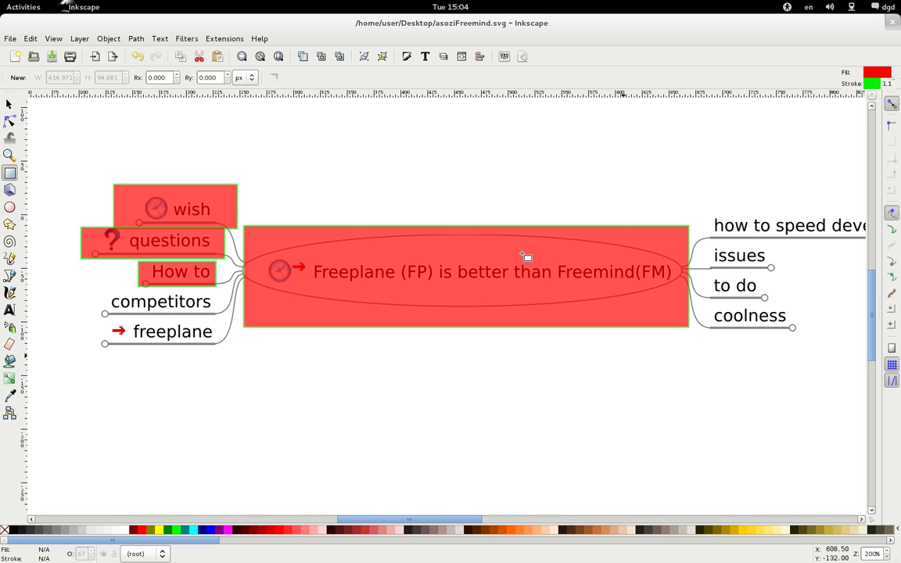